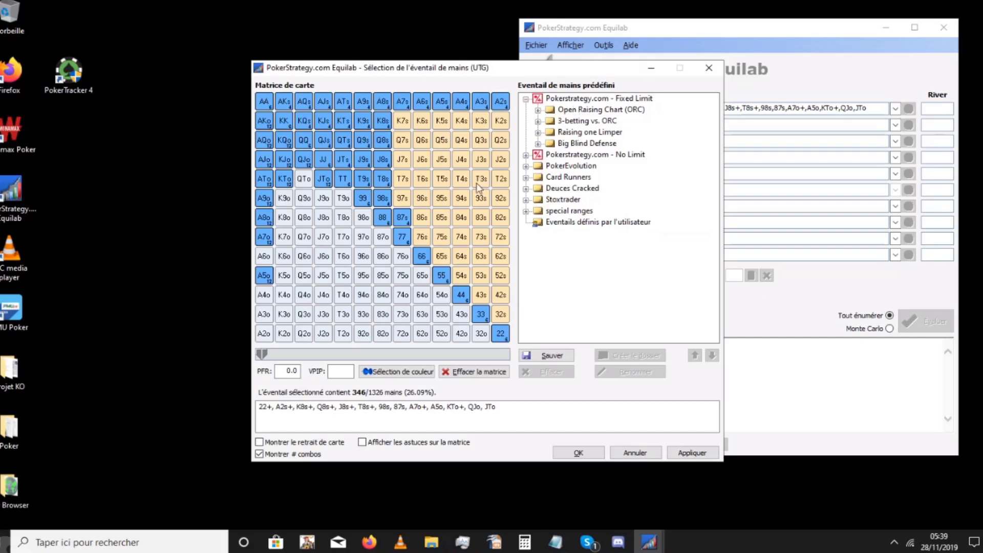
Remove the suited hands 87s, 98s, T8s, J8s and Q8s from the UTG hand range, keeping K8s selected.
left_click(399, 217)
left_click(384, 199)
left_click(383, 179)
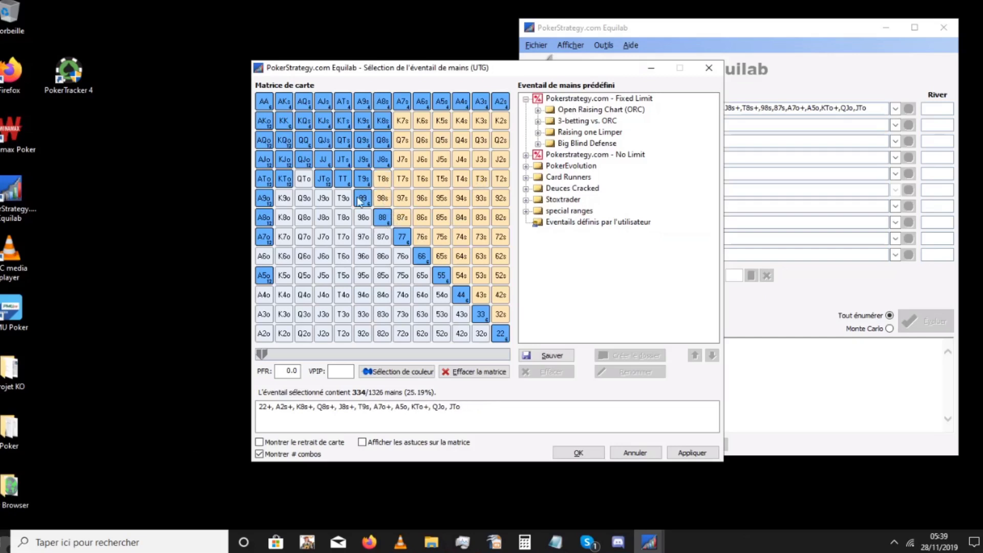
left_click(384, 163)
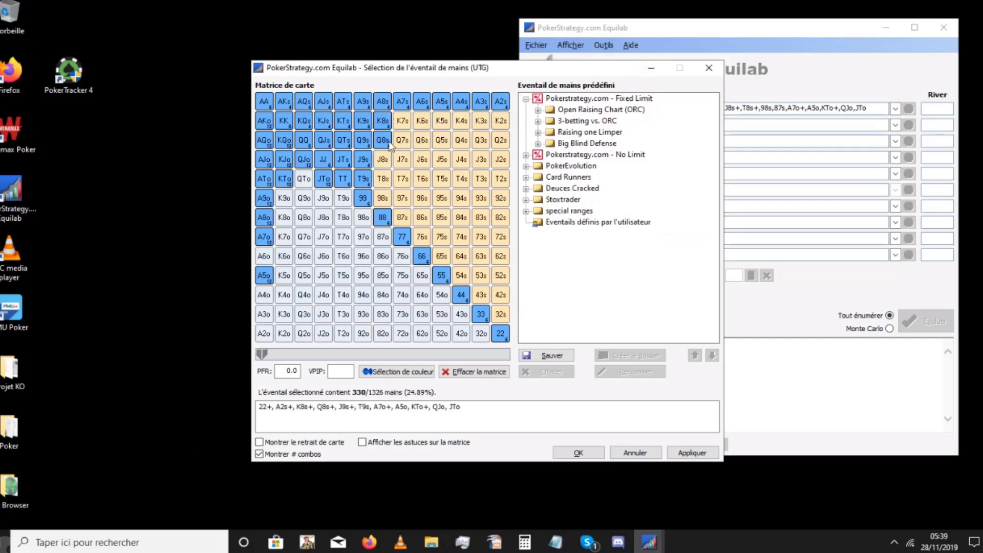
left_click_drag(390, 145, 382, 122)
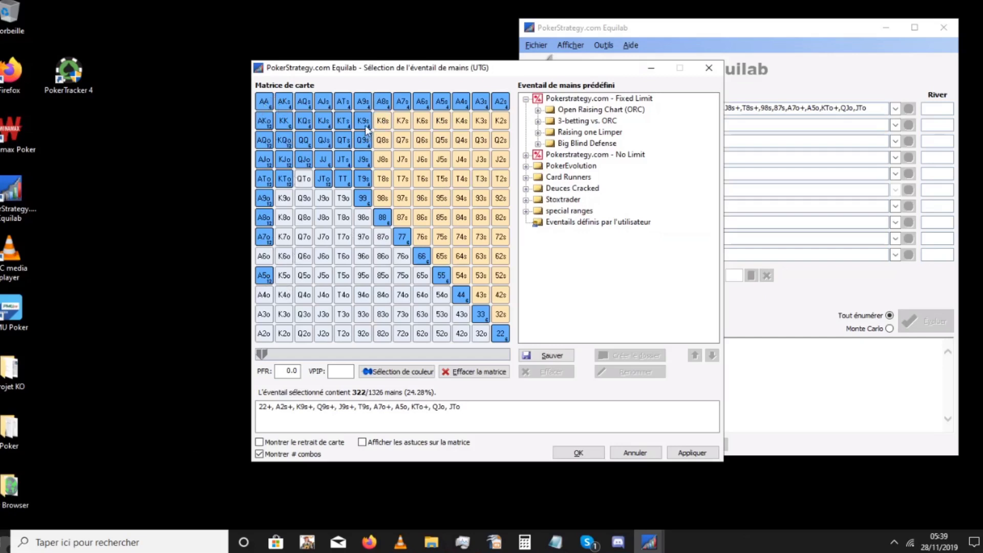
left_click(382, 122)
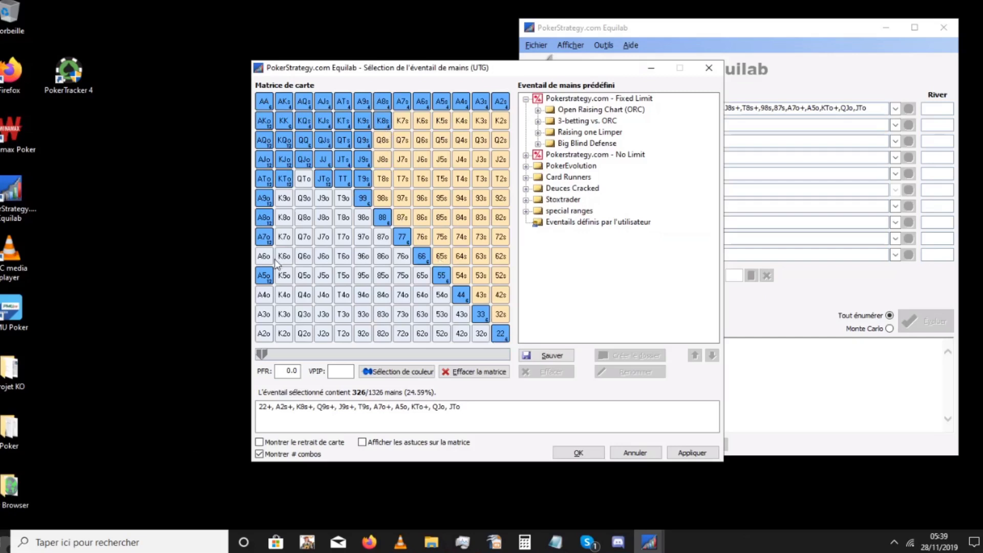
Deselect AA, KK, T9s and J9s in the UTG hand matrix and accept the range.
left_click(265, 105)
left_click(285, 121)
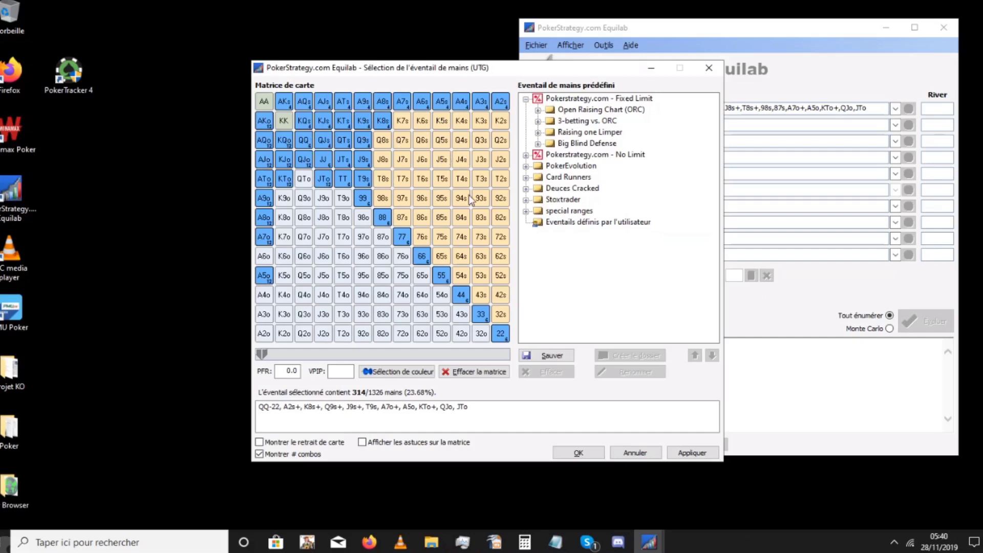
left_click(363, 179)
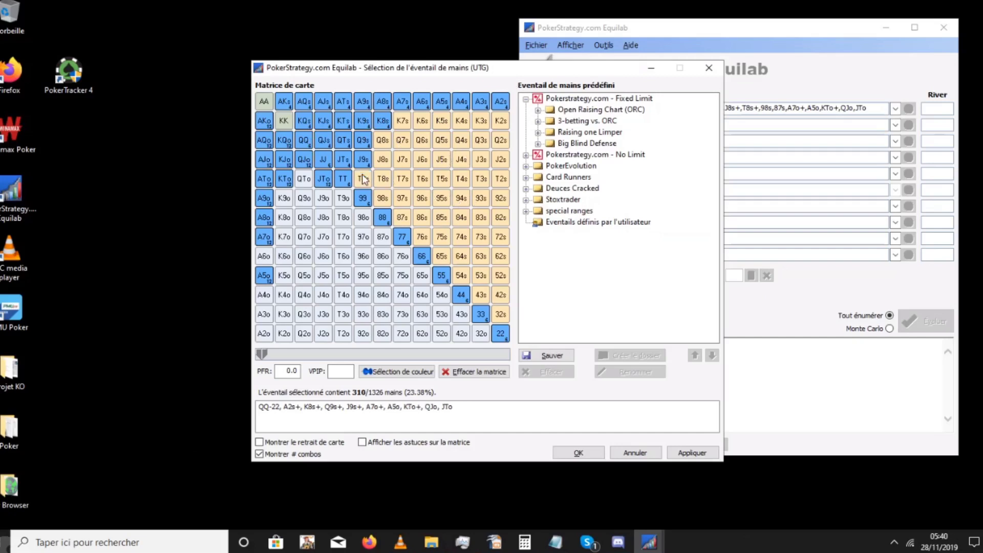
left_click(363, 160)
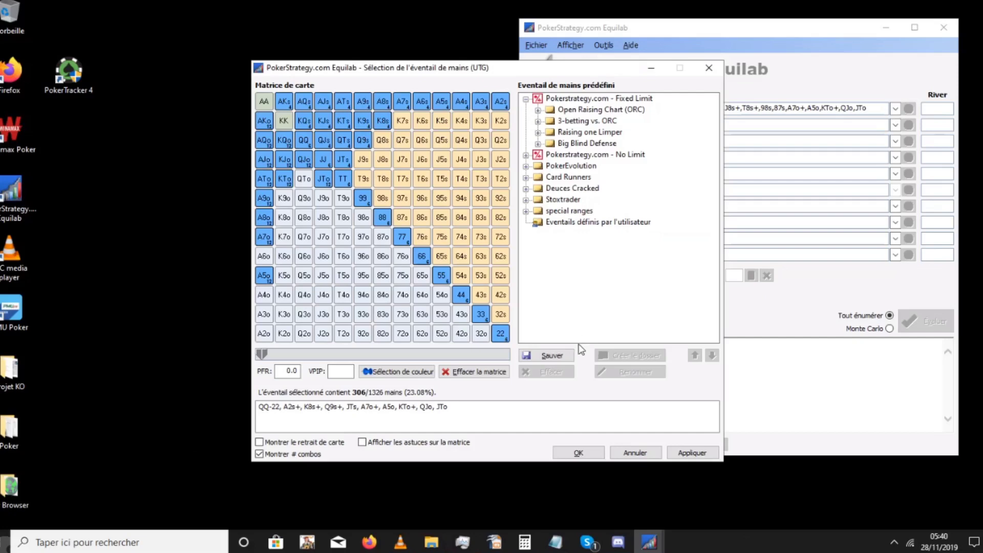
left_click(579, 453)
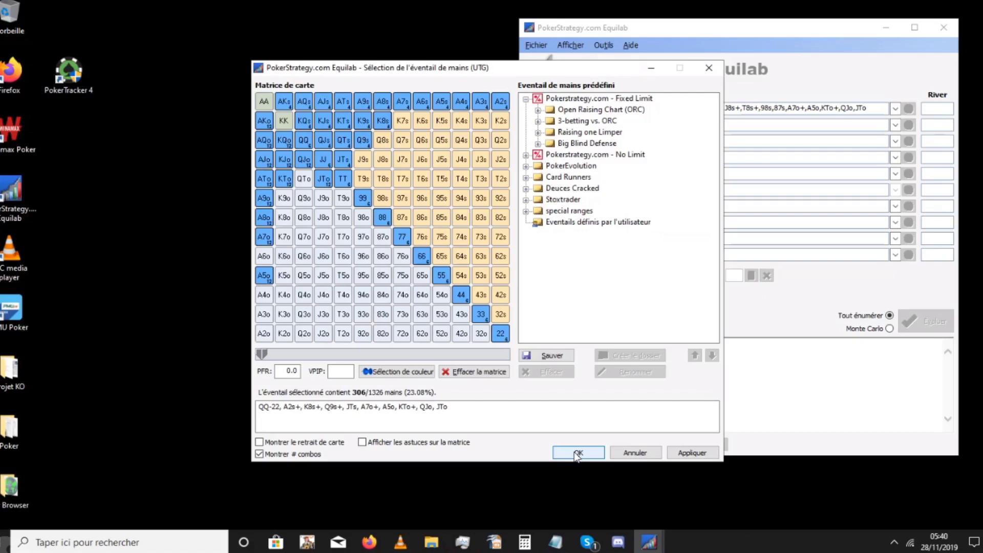
left_click(577, 453)
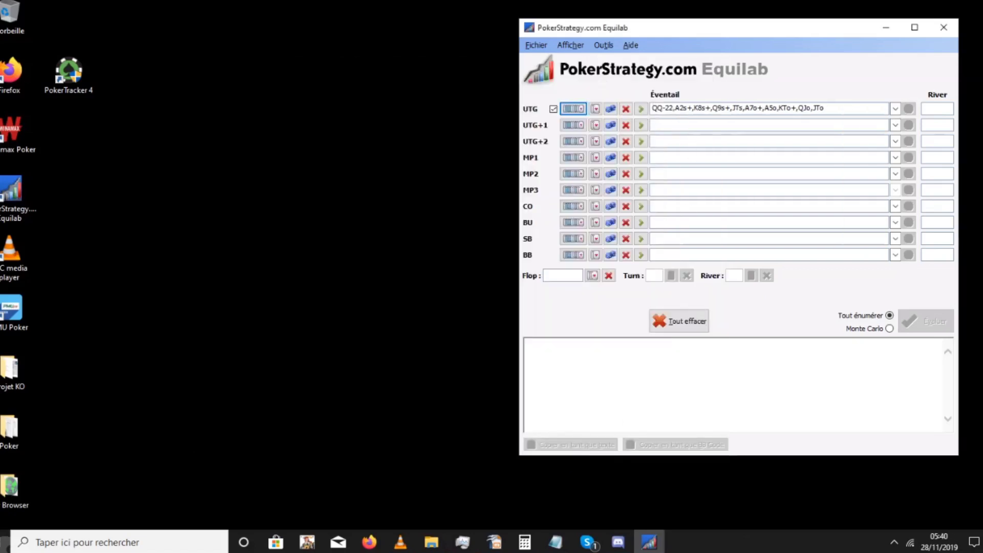
Enter K6s as the UTG+1 hand and evaluate its equity against the UTG range.
type("K6s")
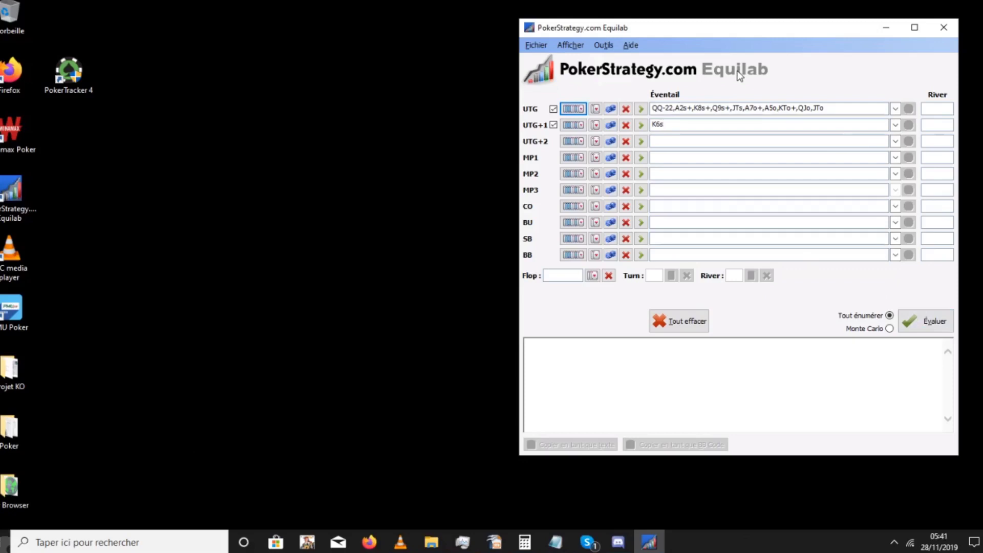
left_click(924, 320)
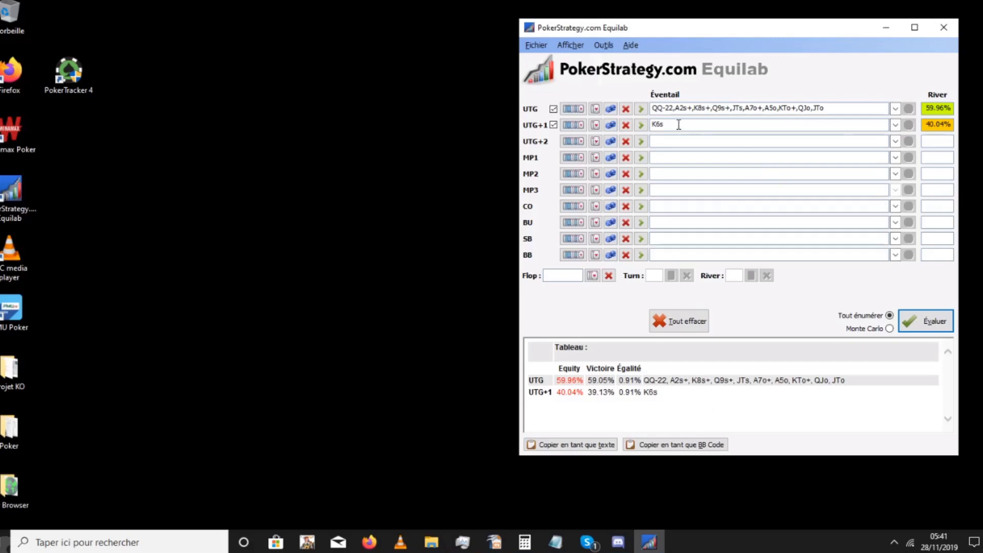
mouse_move(679, 125)
Place the Notepad call-range note beside Equilab, and evaluate A2o as the UTG+1 hand against the UTG range.
left_click(556, 543)
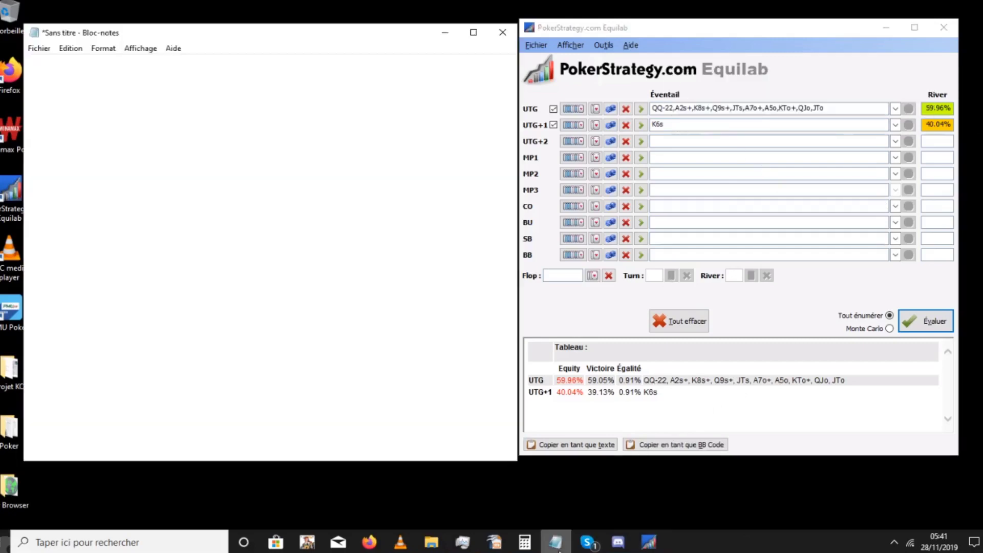
left_click_drag(372, 38, 352, 26)
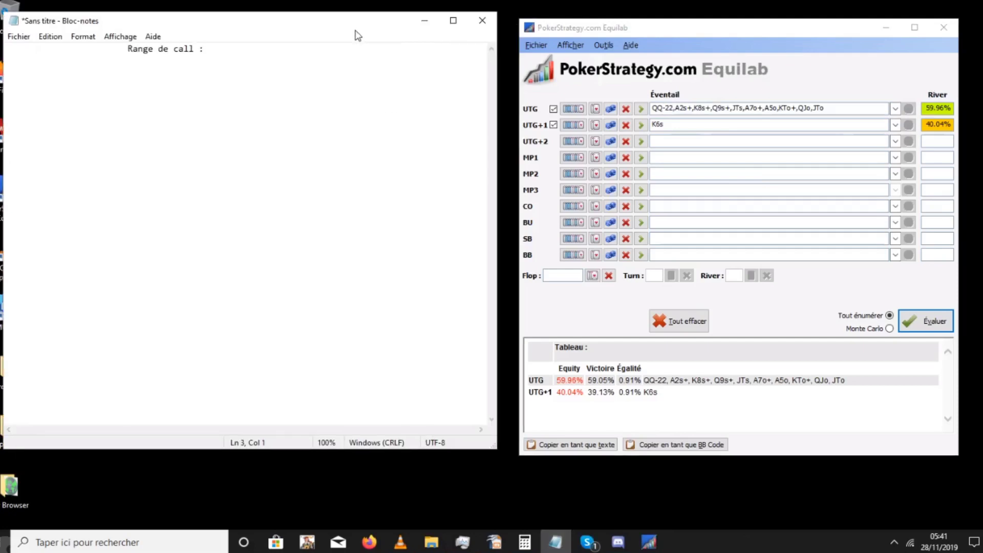
left_click(685, 126)
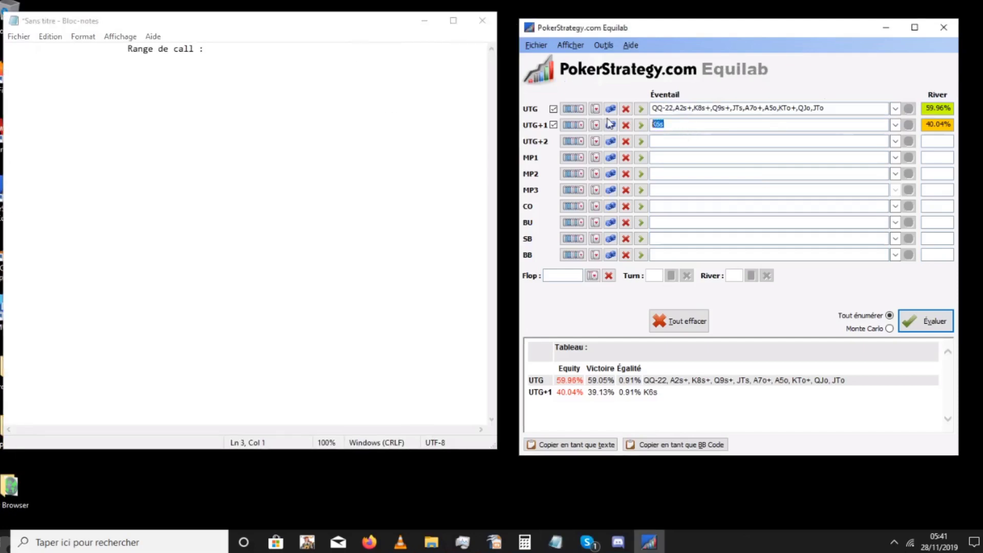
type("A")
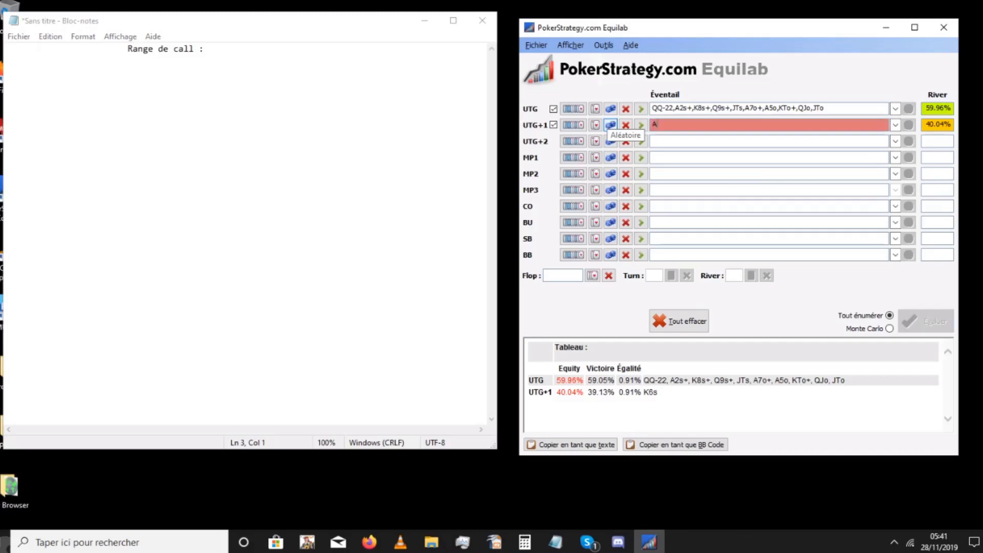
type("2o")
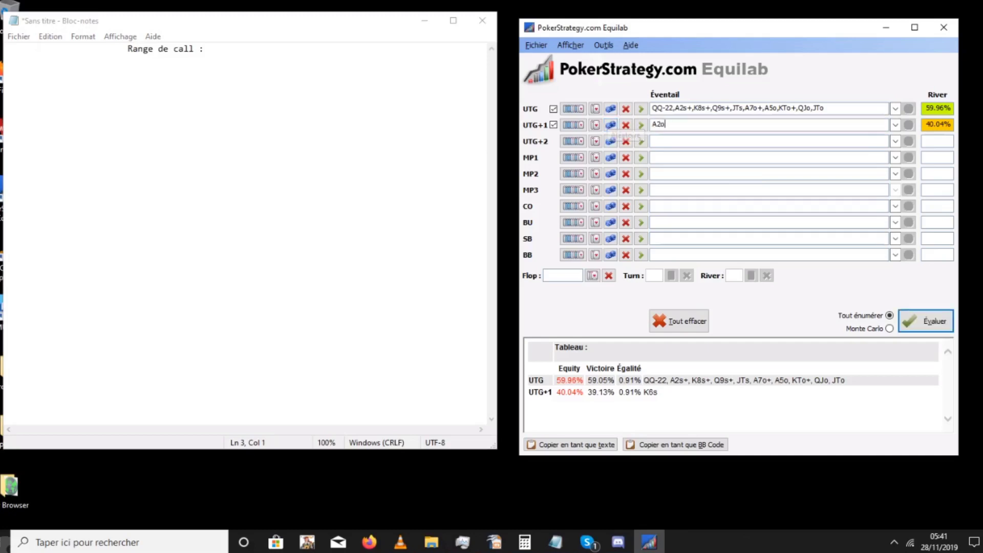
left_click(941, 324)
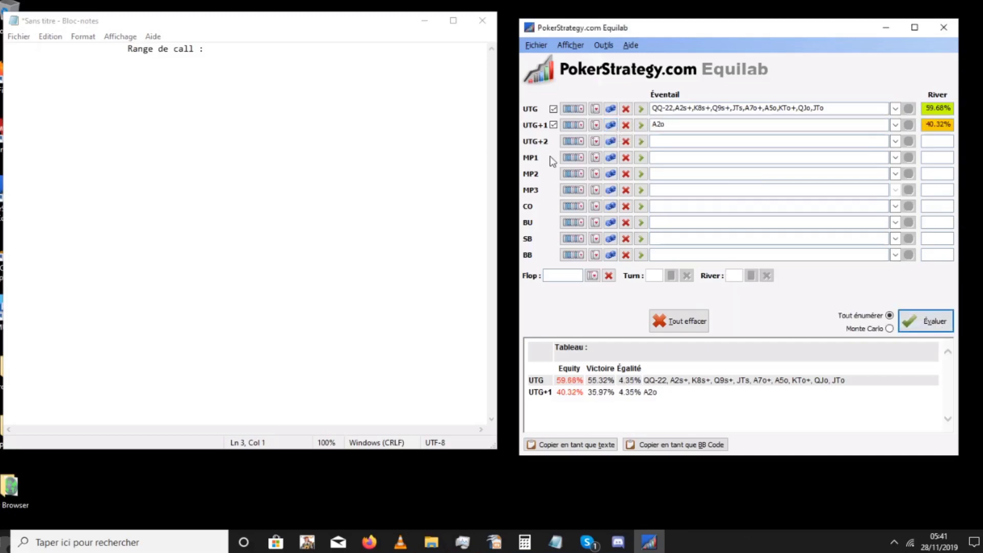
Evaluate 22 as the UTG+1 hand, and write "22+, Ax," after "Range de call :" in the Notepad note.
left_click(215, 48)
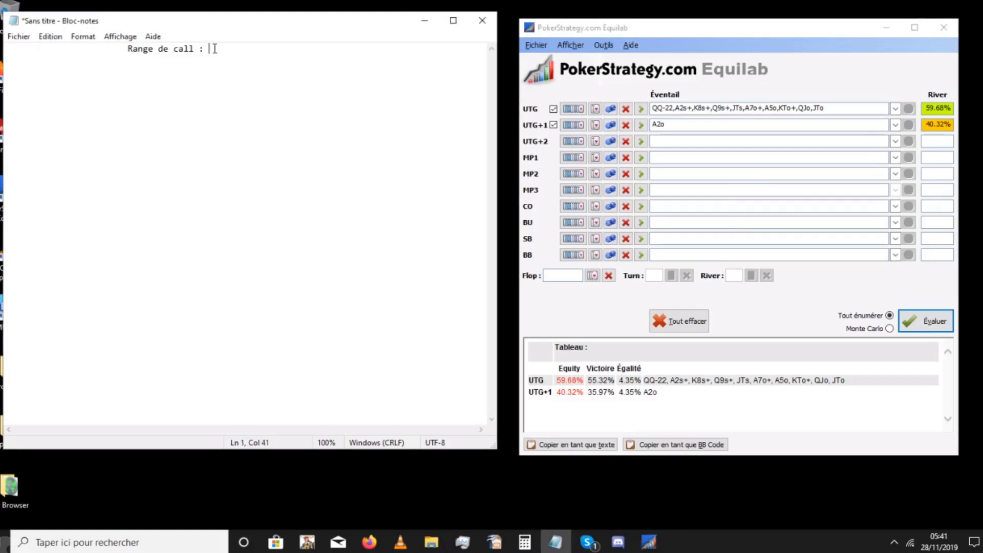
type("22")
double_click(675, 126)
type("22")
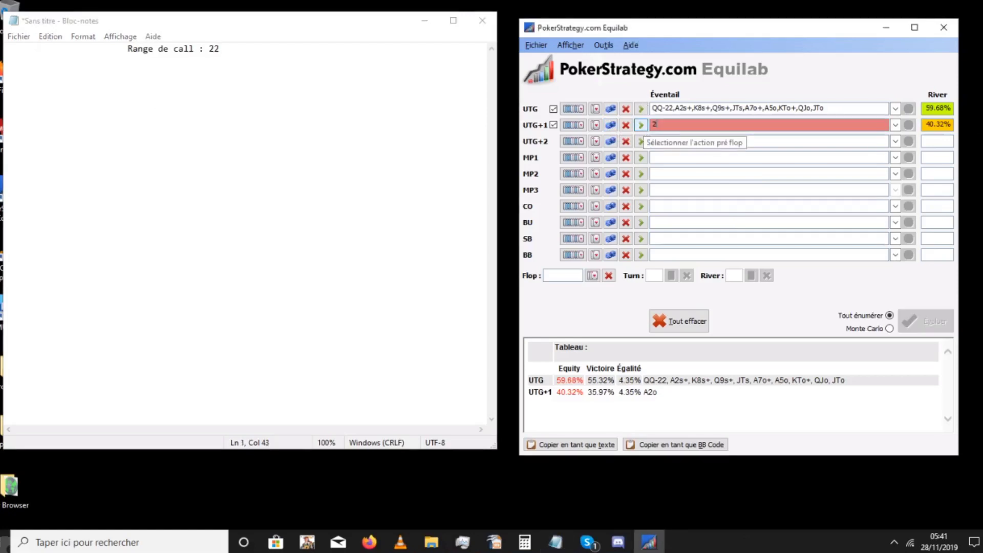
left_click(916, 323)
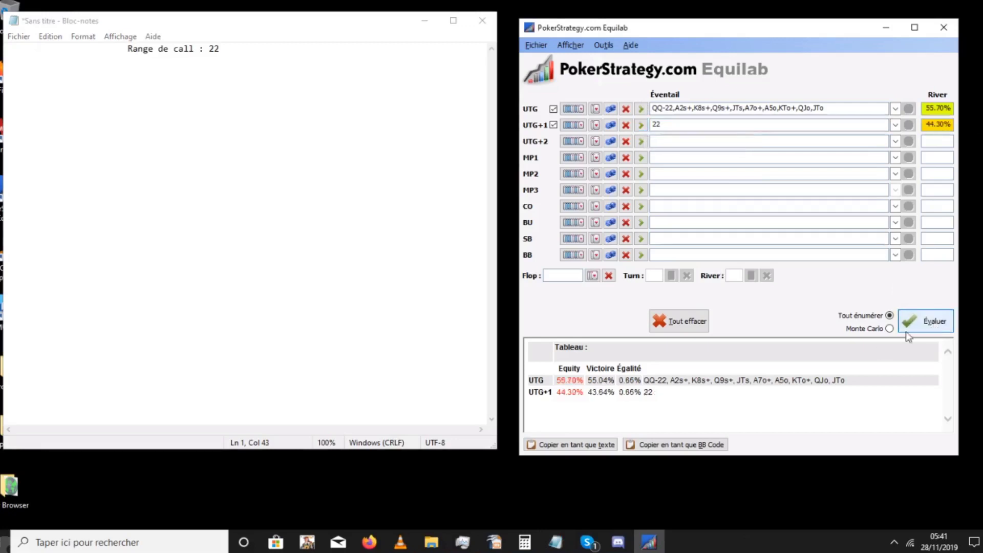
left_click(237, 51)
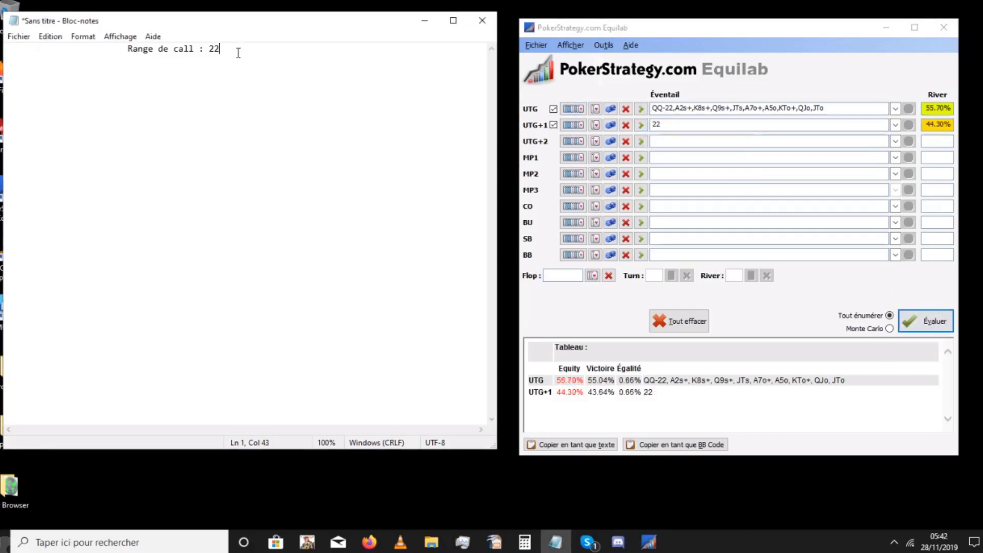
type("+, Ax,")
Evaluate the equity of K2o and K3o in turn as the UTG+1 hand against the UTG range.
double_click(658, 124)
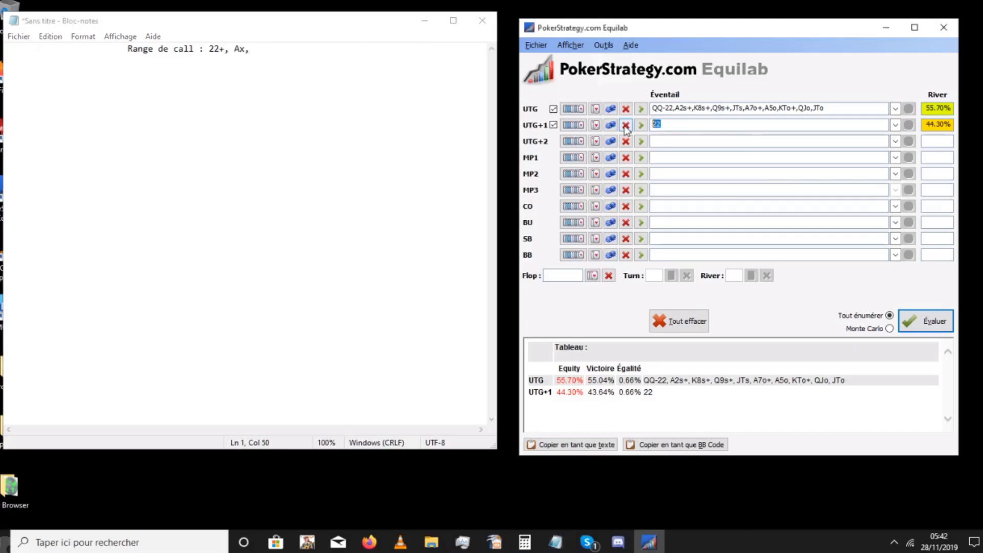
type("K2o")
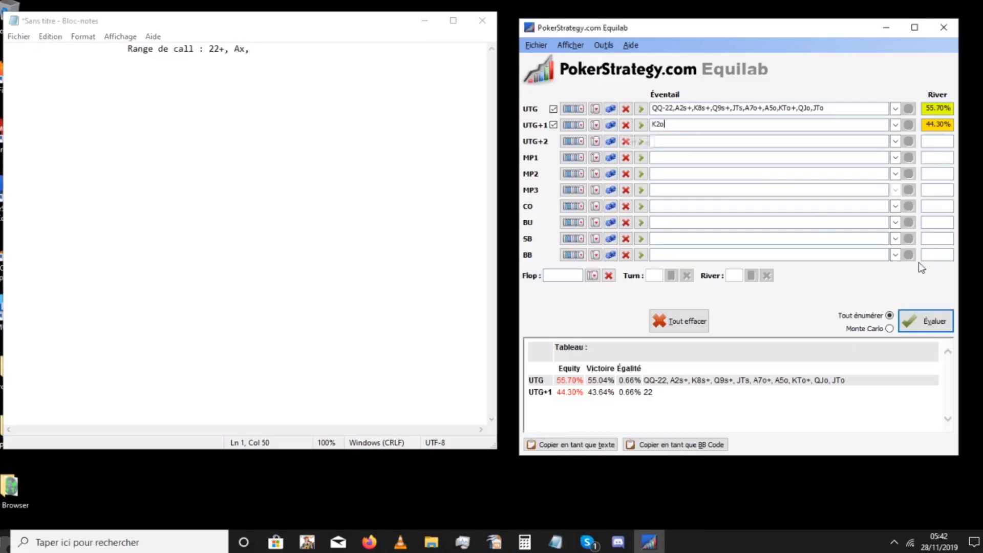
left_click(928, 324)
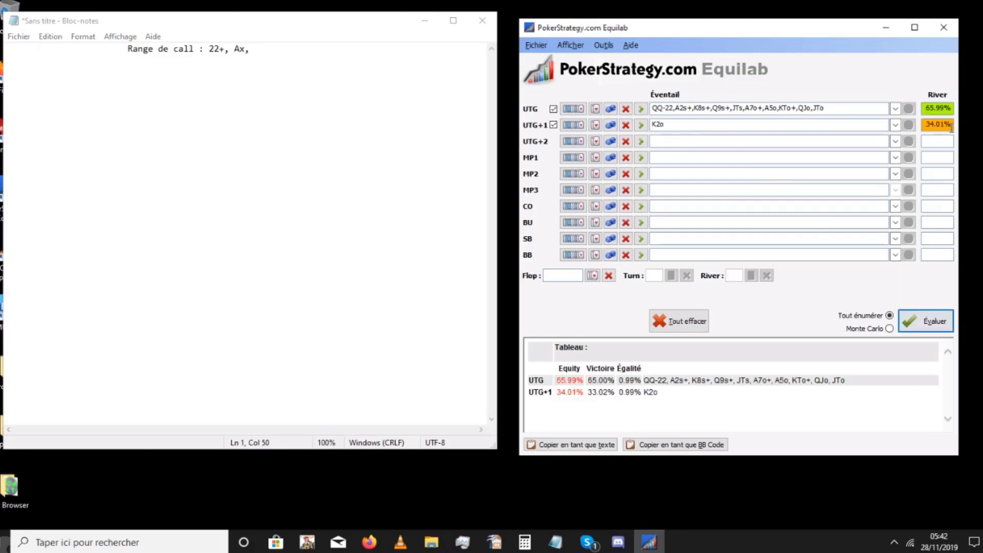
left_click(660, 123)
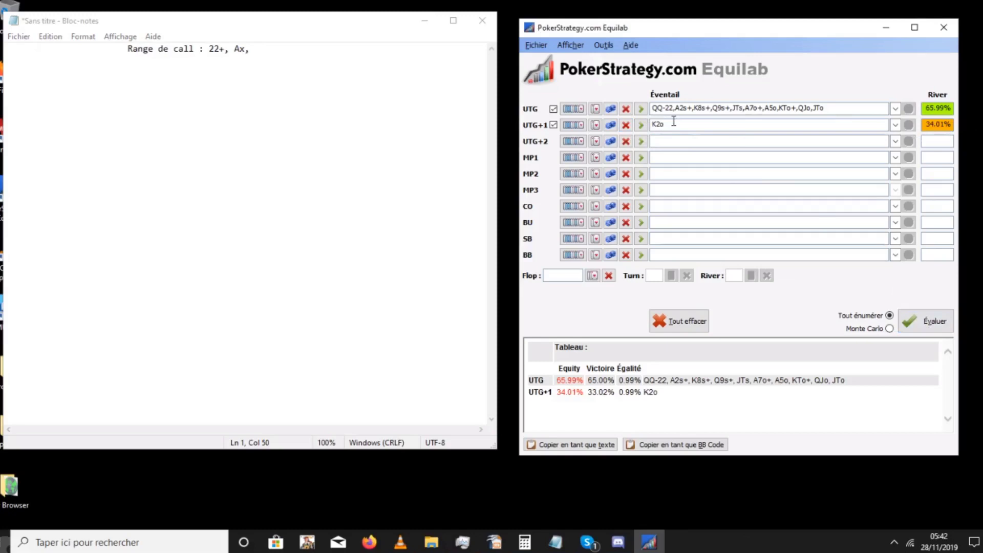
key("BackSpace")
type("3")
left_click(935, 320)
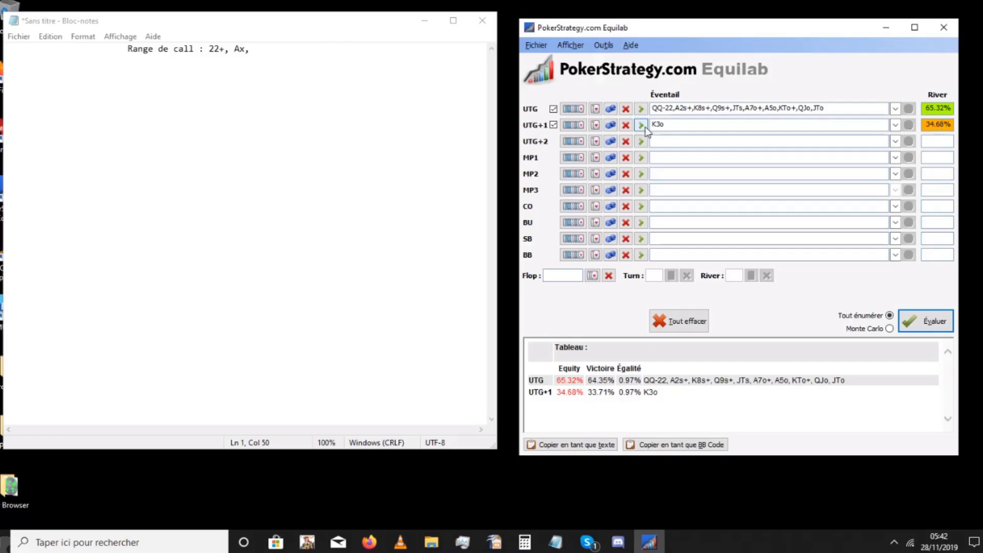
Evaluate K4o as the UTG+1 hand and append "K4o," to the call range in Notepad.
left_click(663, 123)
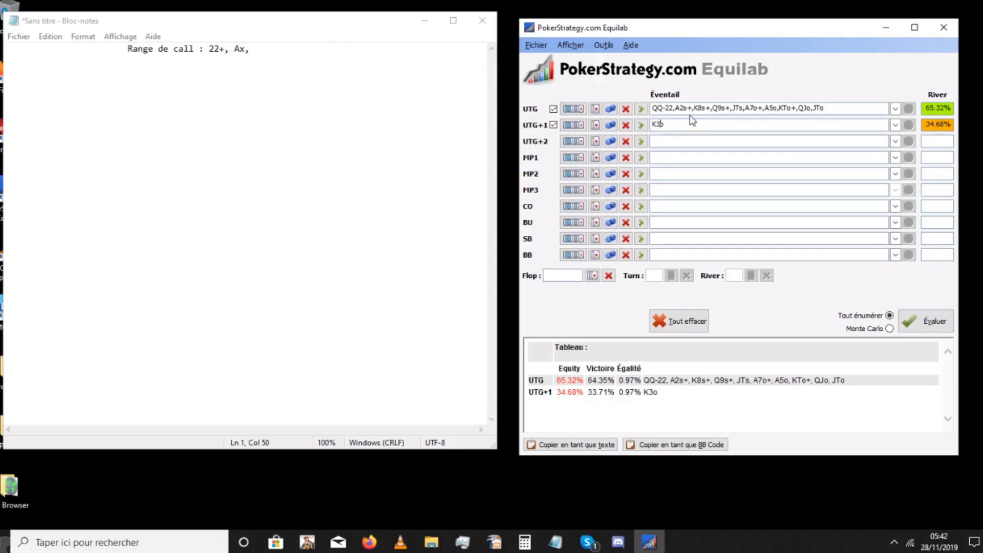
key("BackSpace")
key("BackSpace")
type("4o")
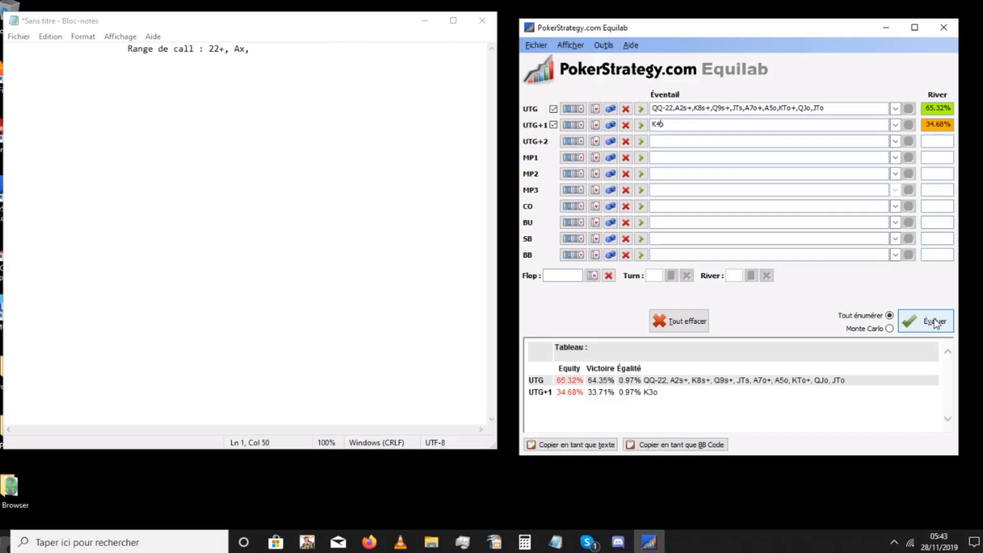
left_click(936, 322)
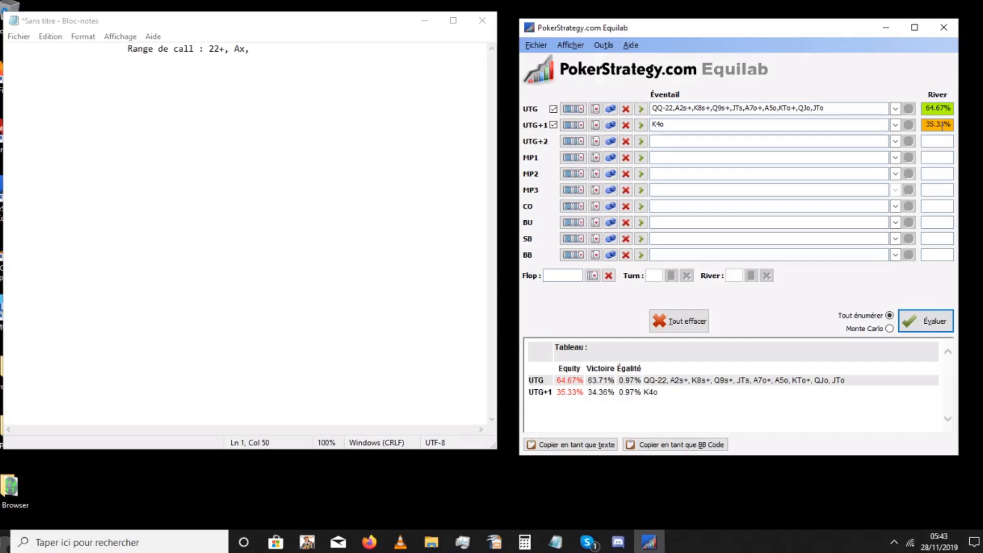
left_click(280, 53)
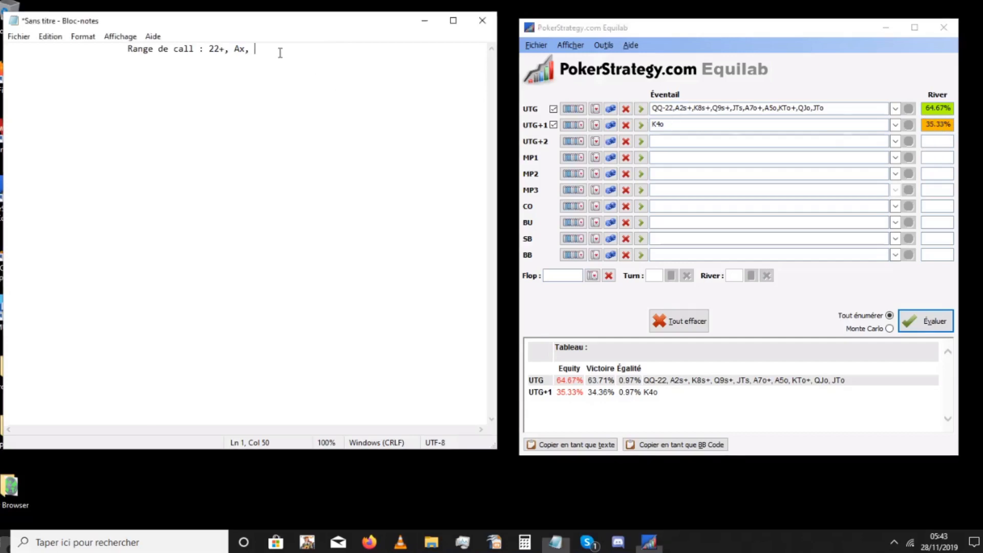
type("K")
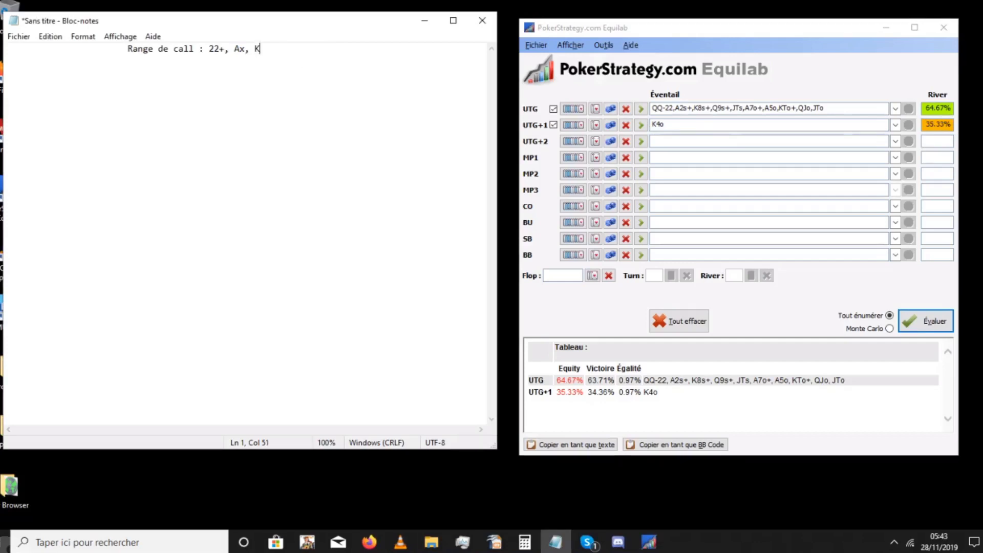
type("4o,")
Set the UTG+1 hand to Q7o and evaluate its equity against the UTG range.
left_click(701, 125)
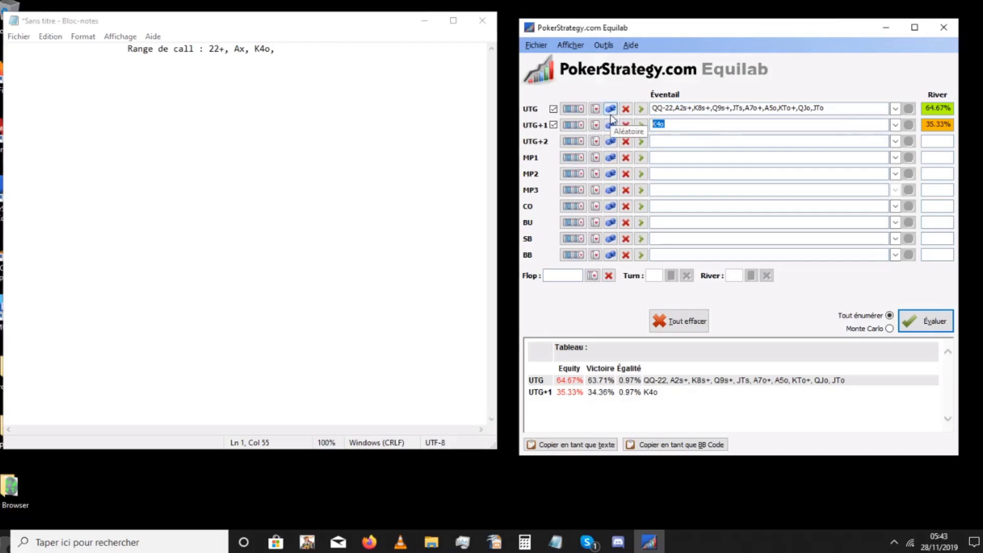
type("Q")
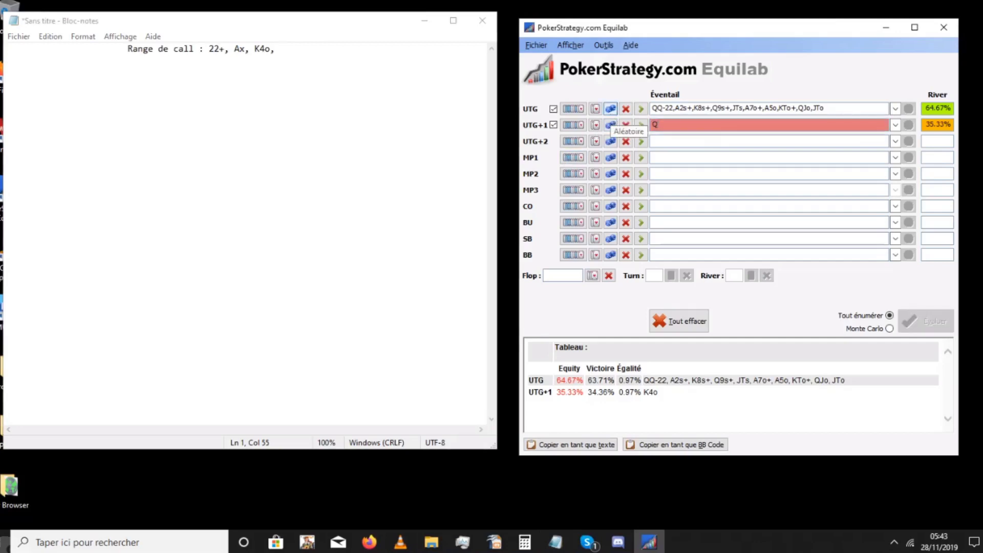
type("7o")
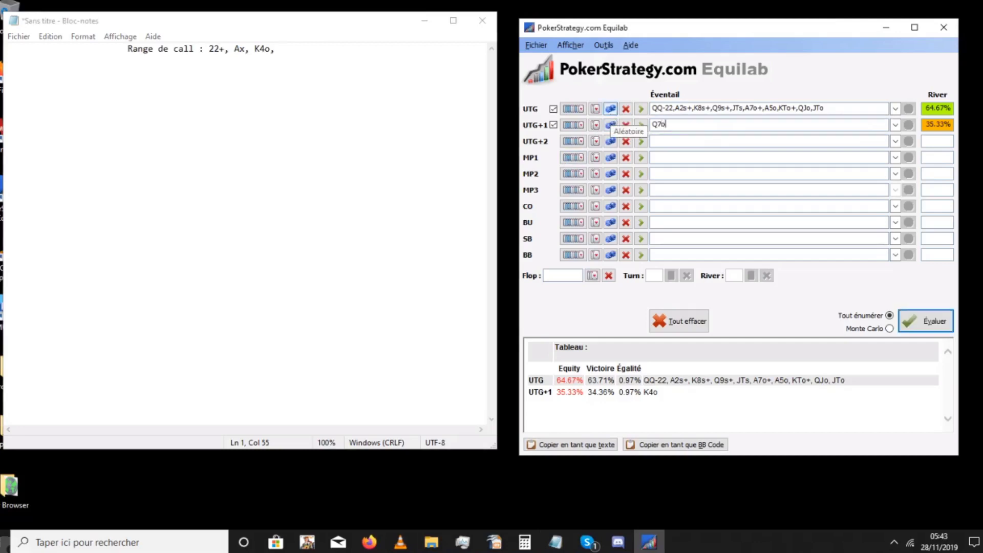
left_click(927, 330)
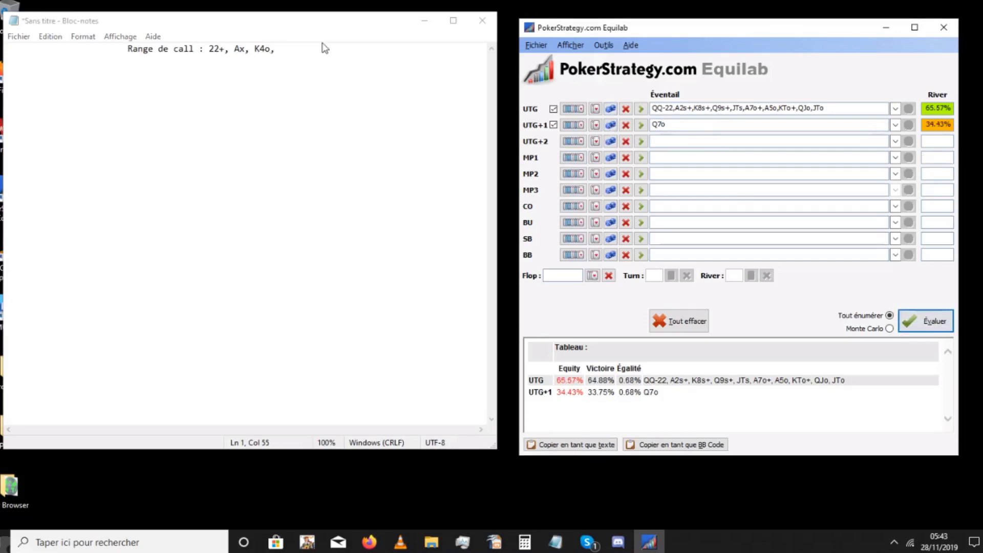
Evaluate Q8o as the UTG+1 hand and append "Q8o" to the call range in Notepad.
left_click(665, 123)
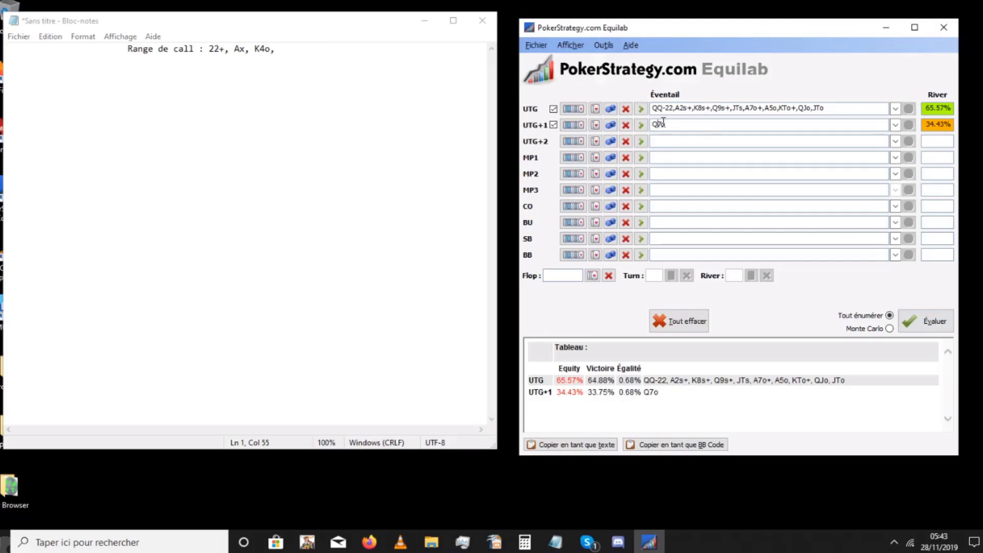
key("BackSpace")
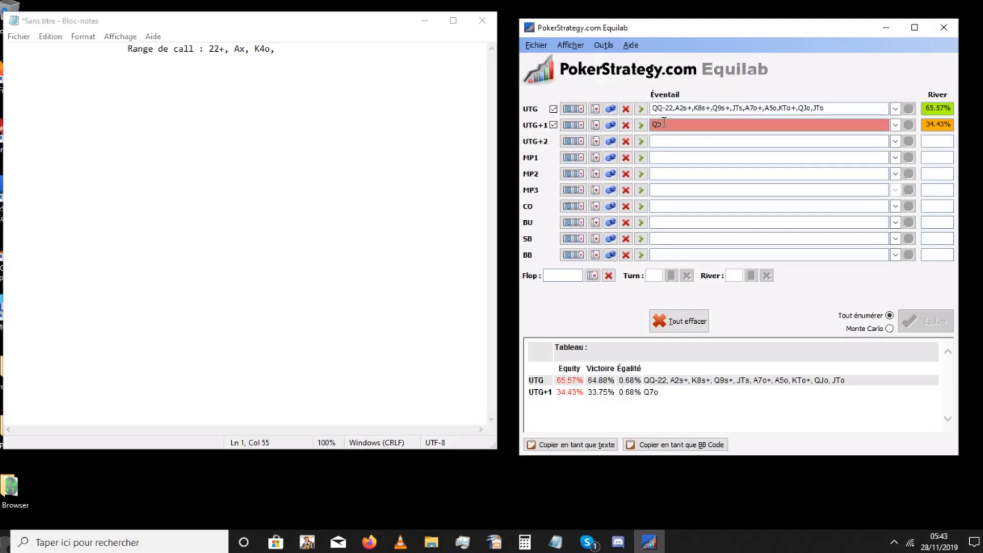
type("8o")
left_click(927, 331)
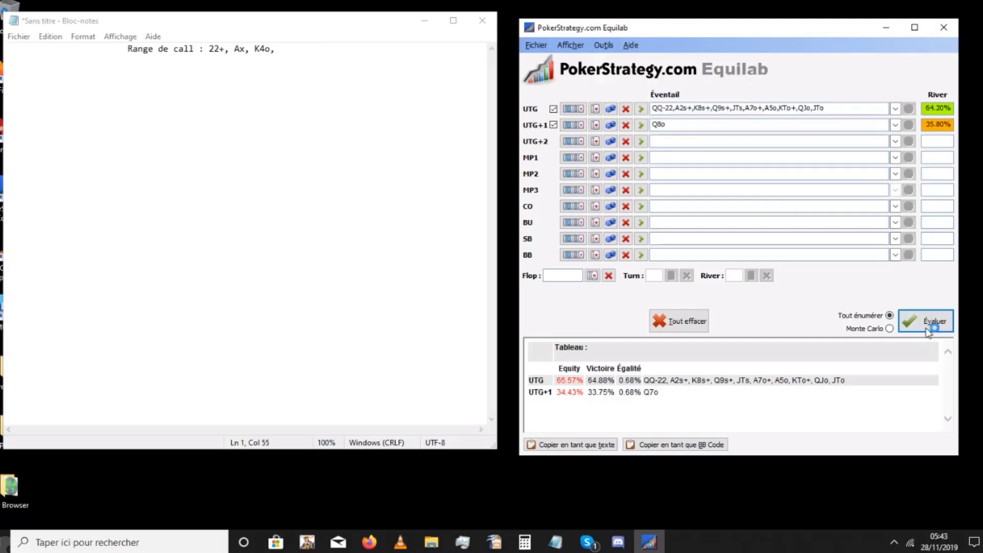
left_click(304, 47)
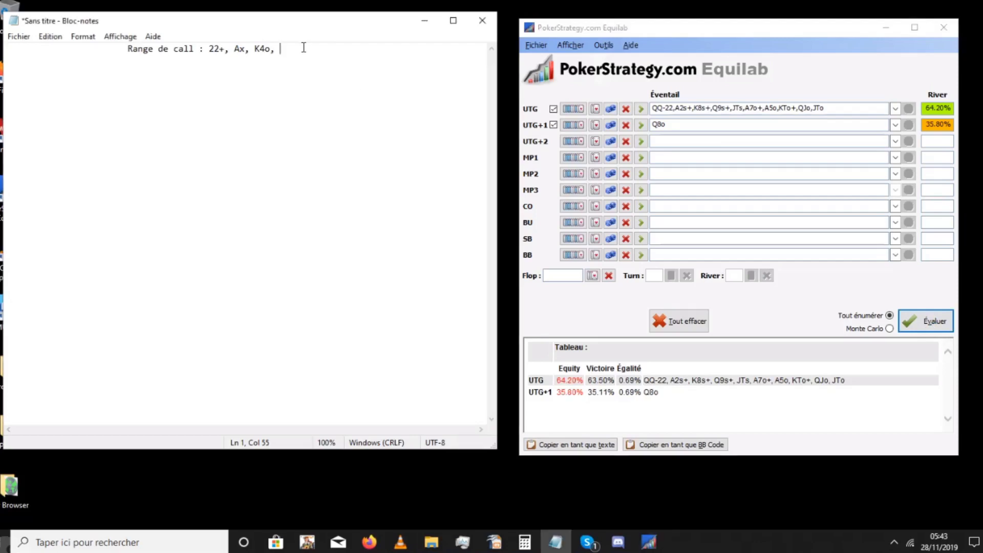
type("Q8o")
Set the UTG+1 hand to J8o and evaluate its equity against the UTG range.
left_click(724, 125)
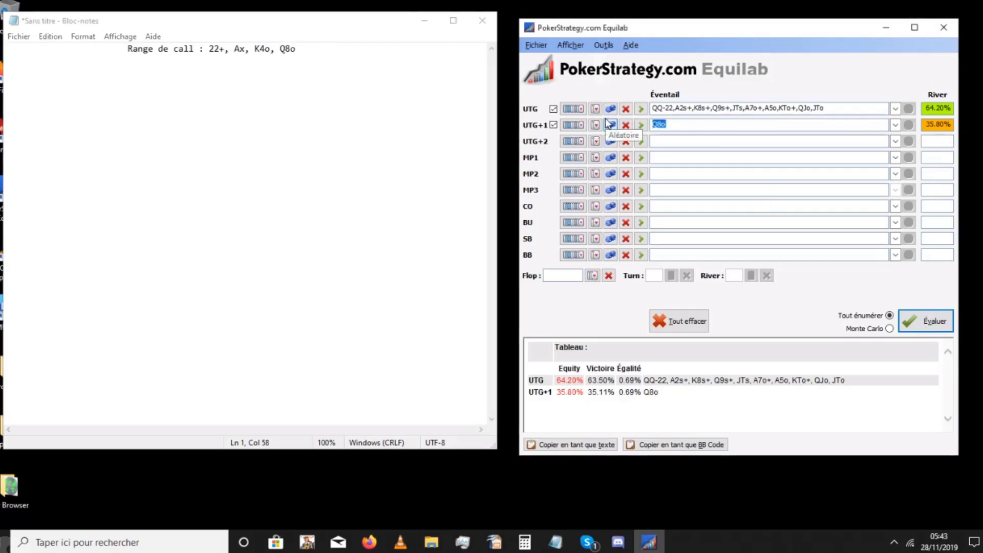
key("BackSpace")
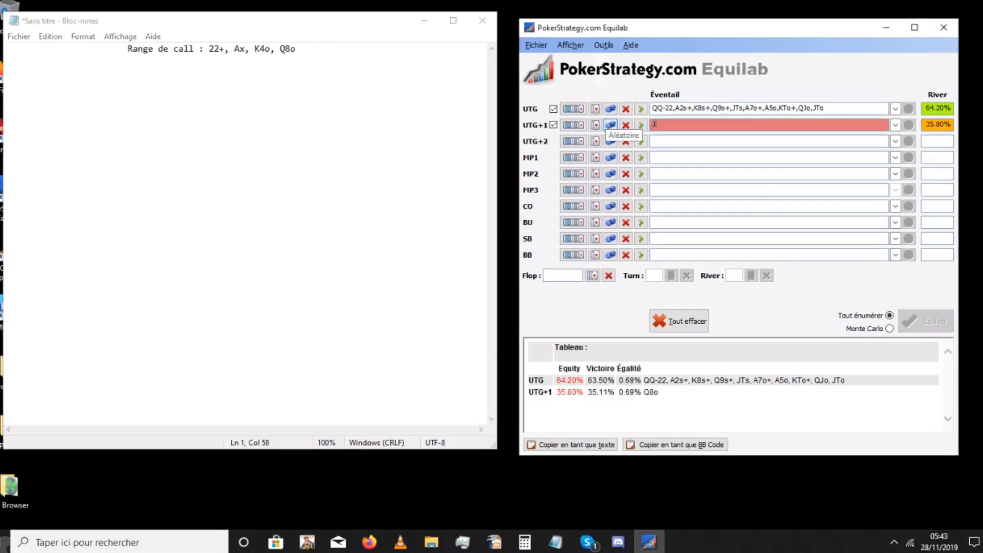
type("J8o")
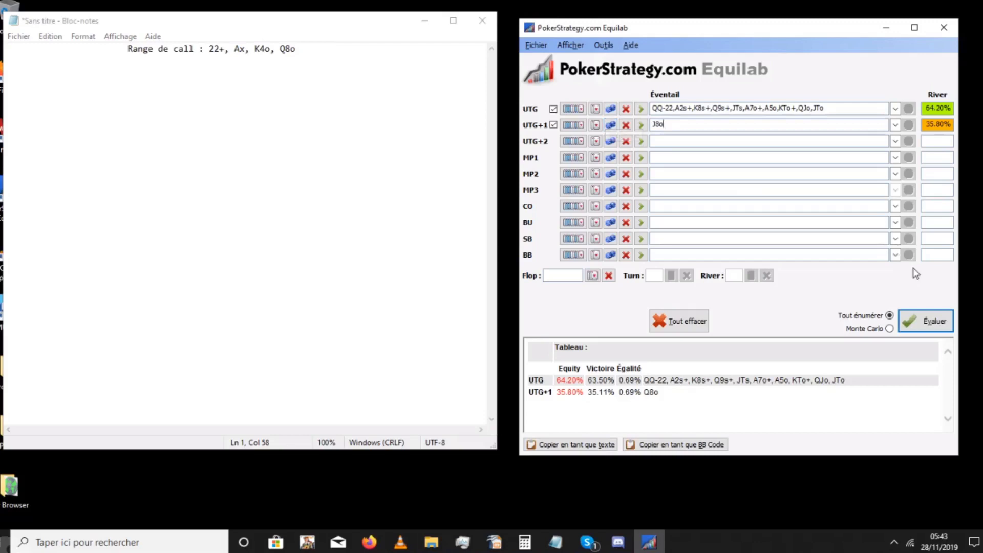
left_click(922, 333)
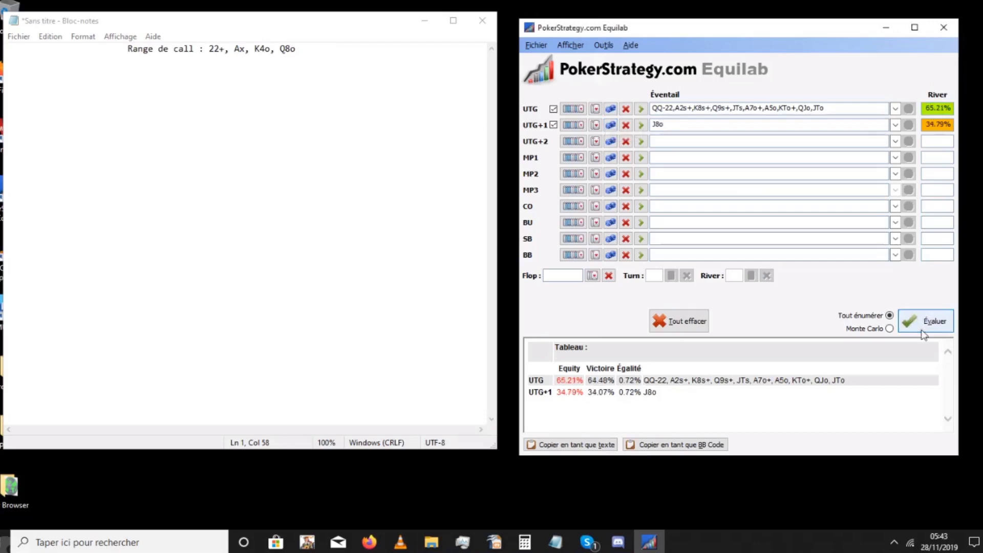
Evaluate J9o as the UTG+1 hand and append ", J9o" to the call range in Notepad.
left_click(668, 123)
key("BackSpace")
key("BackSpace")
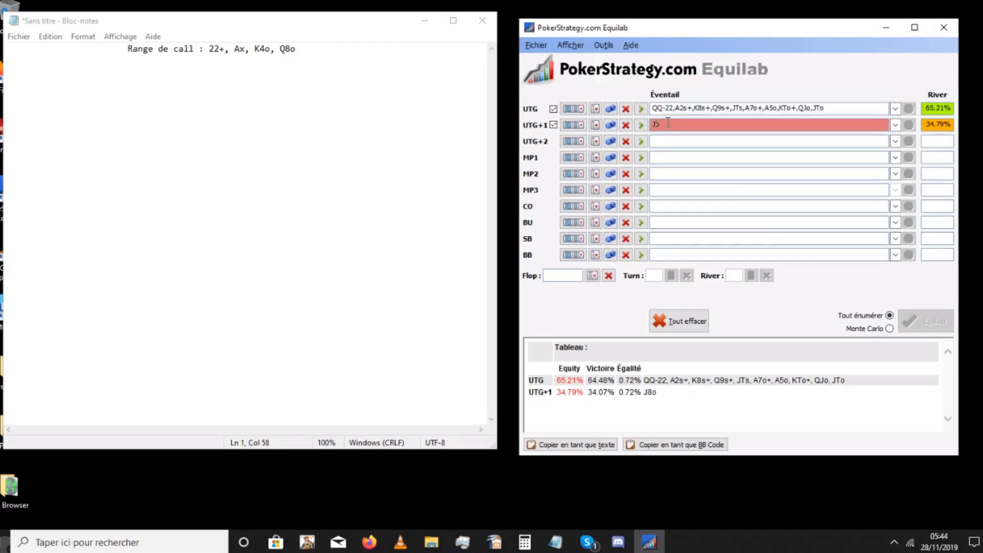
type("9o")
left_click(915, 320)
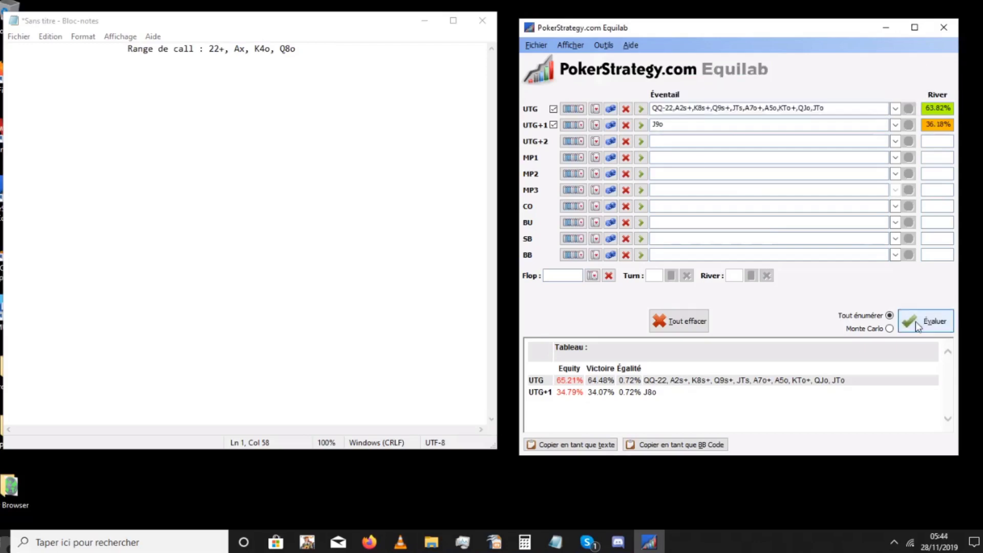
left_click(358, 50)
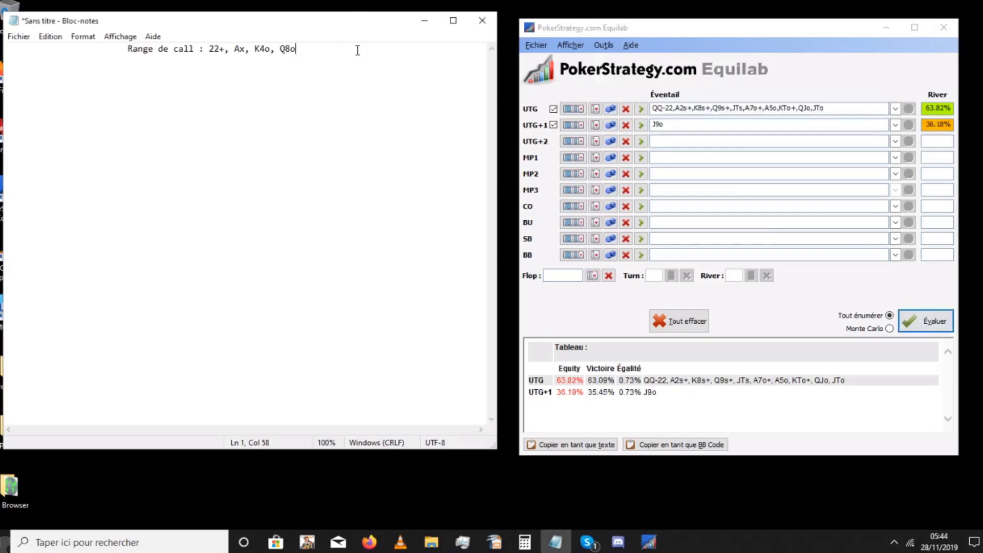
type(", J9o")
Enter T9s,T9o as the UTG+1 hand in Equilab.
left_click(626, 124)
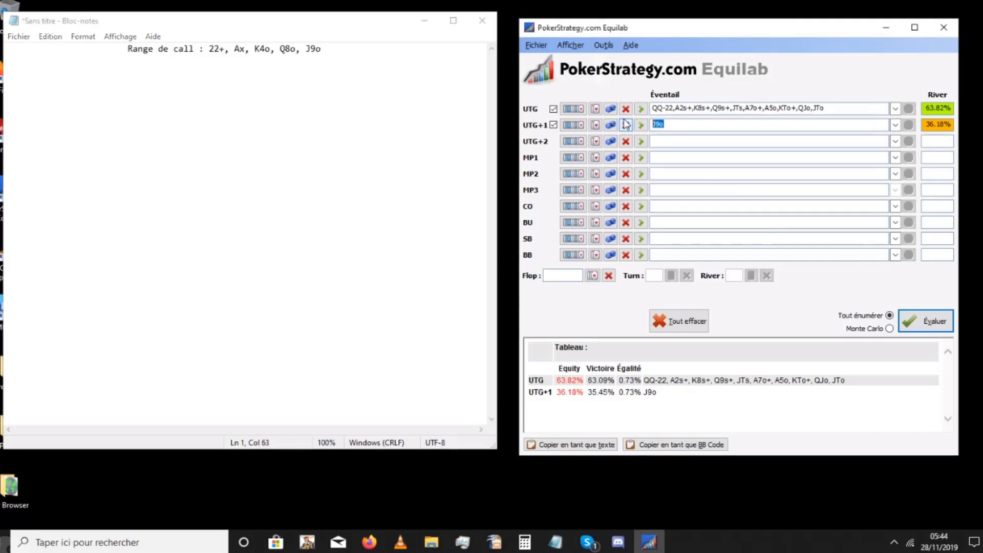
type("T")
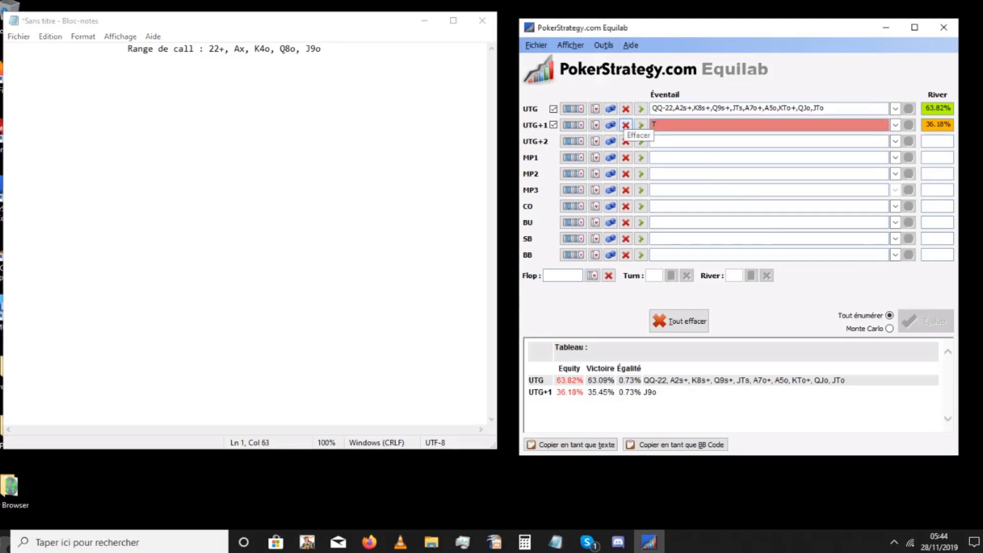
type("9s,T9o")
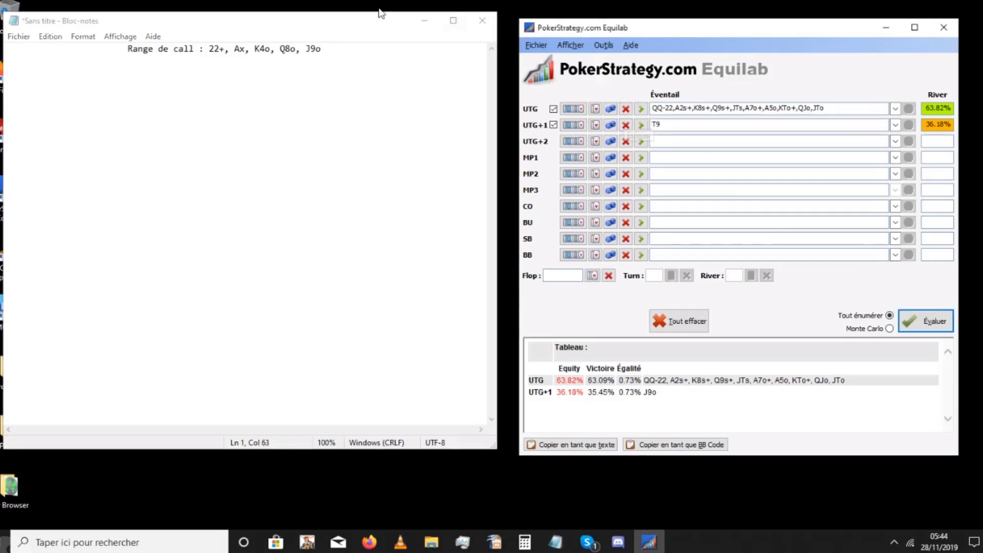
Add a "+" after K4o, Q8o and J9o in the Notepad call range.
left_click(272, 47)
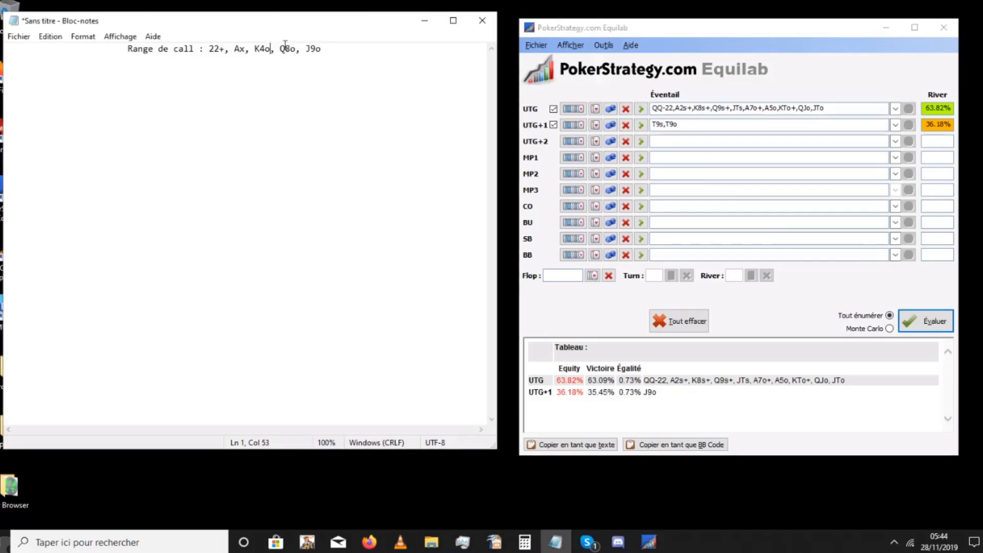
type("+")
left_click(302, 48)
type("+")
type("+")
Evaluate T9o alone as the UTG+1 hand and append ", T9o" to the call range in Notepad.
left_click(698, 123)
double_click(697, 122)
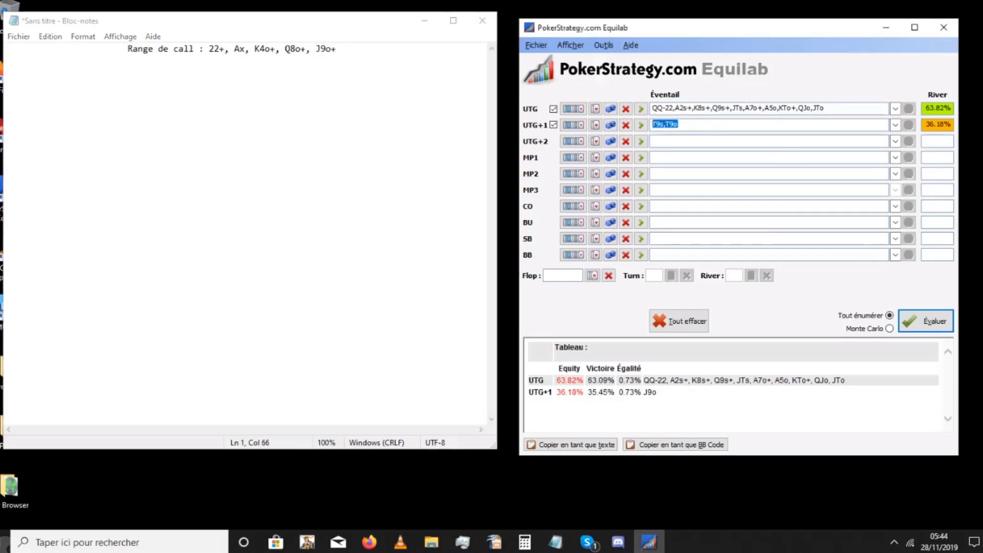
type("T9o")
left_click(927, 322)
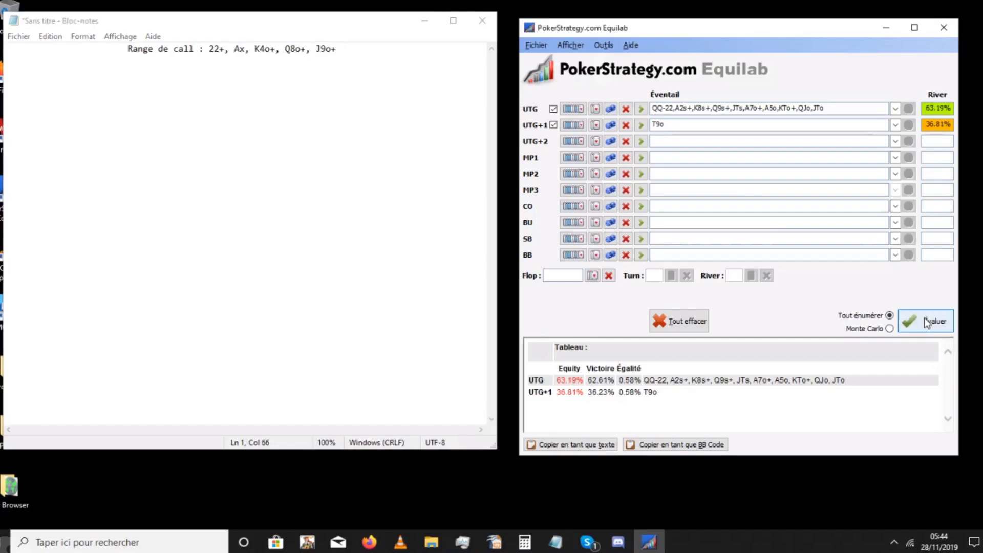
left_click(366, 49)
type(", ")
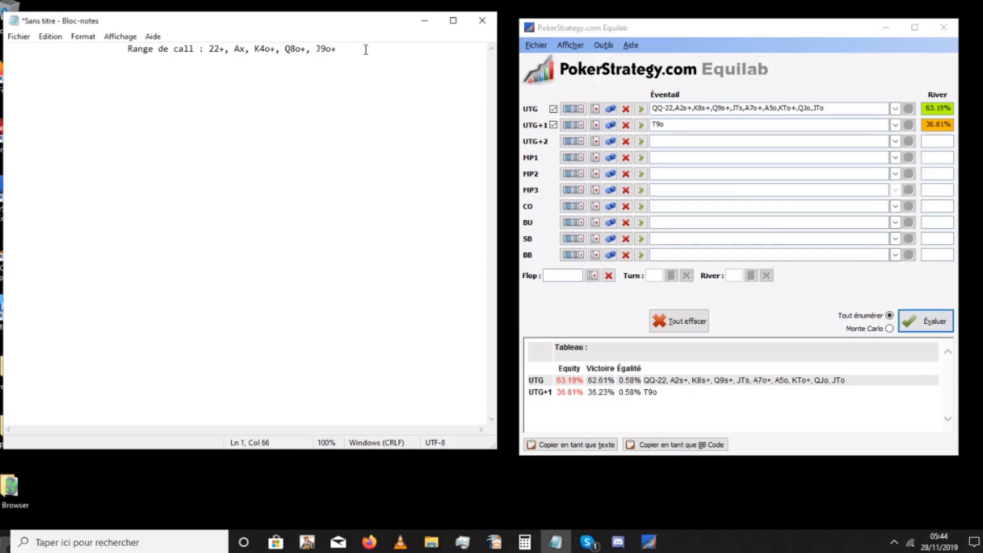
type("T9o")
Evaluate 98o as the UTG+1 hand and append ", 98o" to the call range in Notepad.
double_click(661, 130)
key("BackSpace")
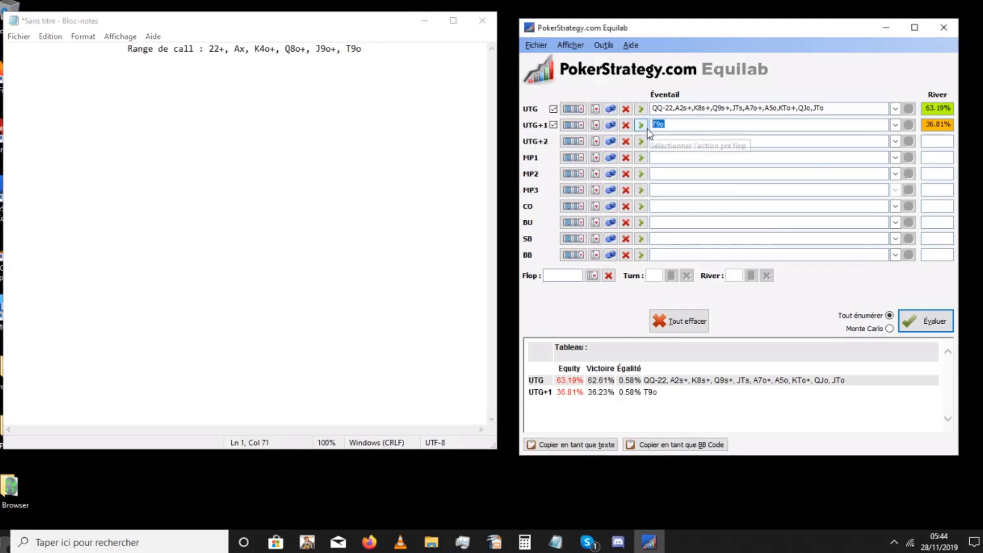
type("98o")
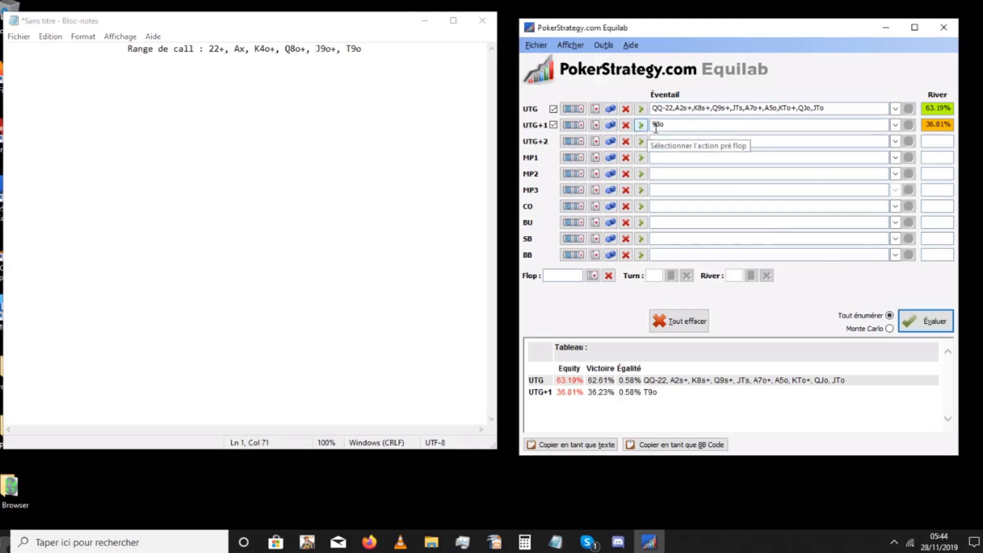
left_click(932, 320)
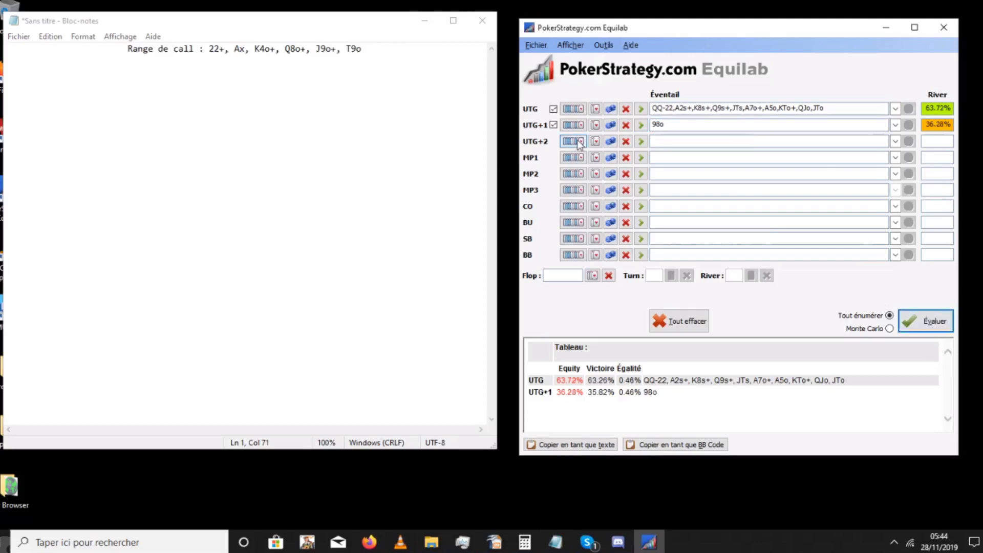
left_click(391, 48)
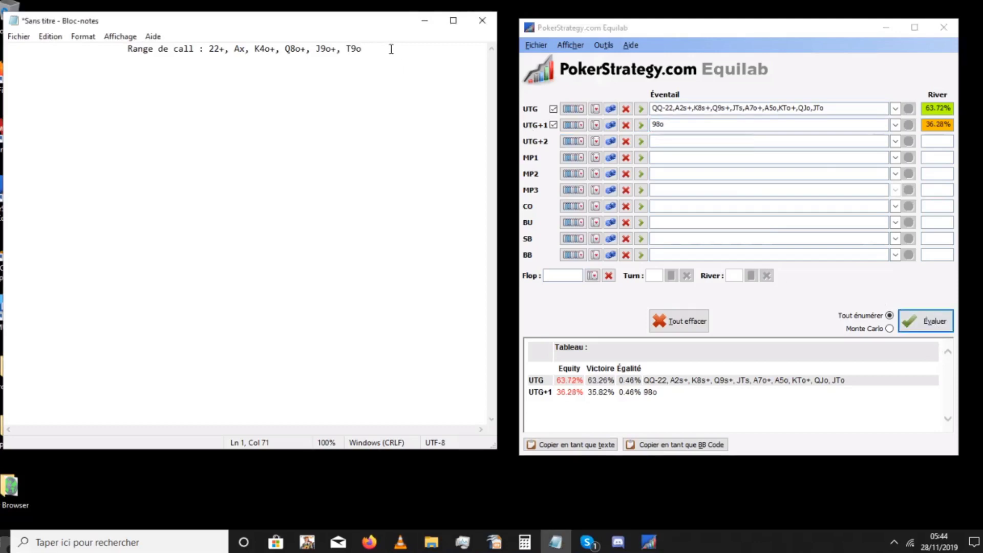
type(", 98o")
Append ", 87o," to the call range in Notepad and evaluate 87o as the UTG+1 hand in Equilab.
type(",")
type("87o")
left_click_drag(698, 125, 653, 126)
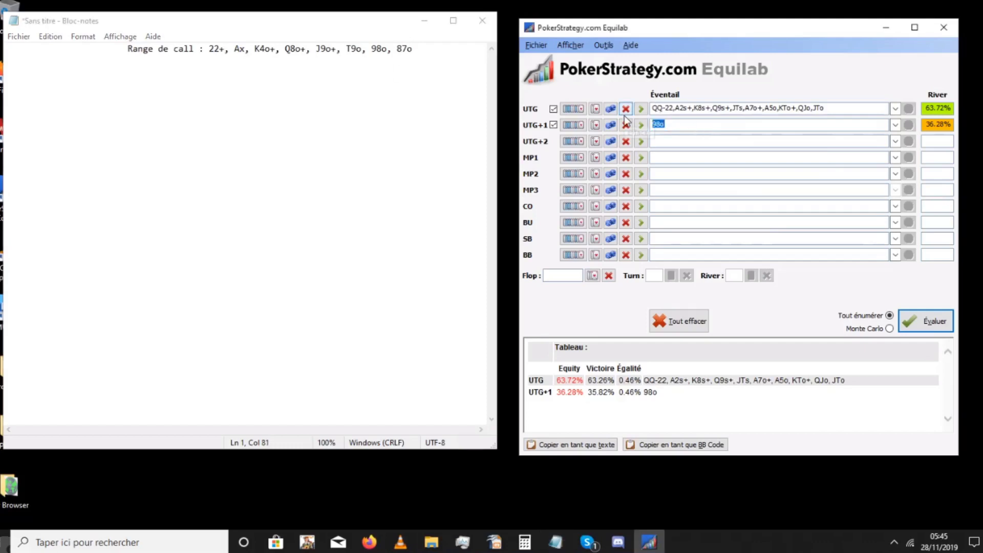
type("87o")
key("Return")
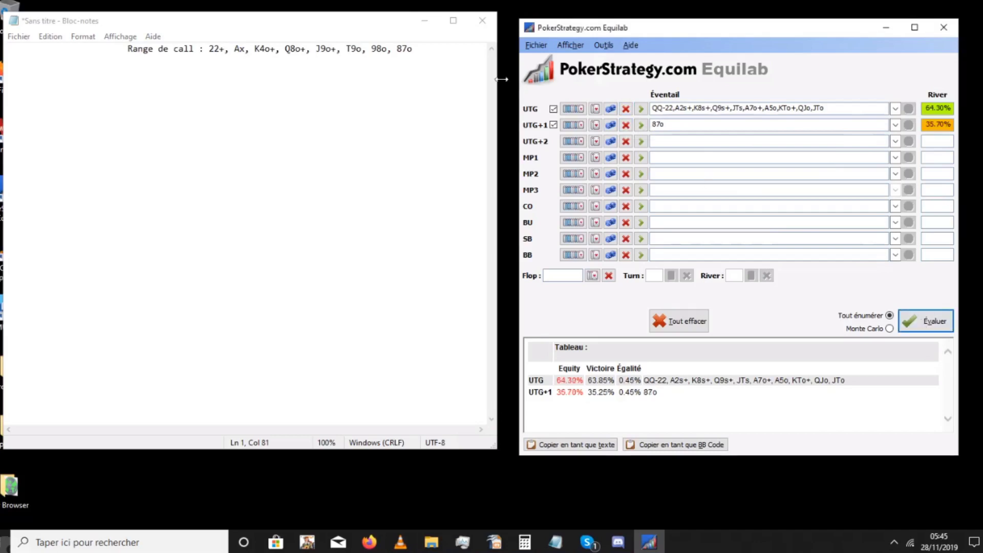
left_click(417, 49)
type(",")
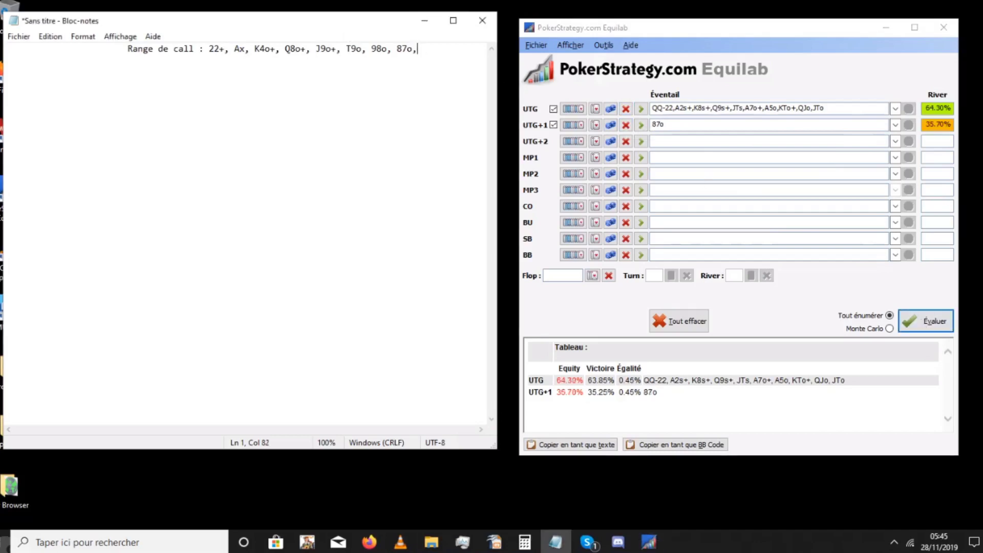
Evaluate 76o as the UTG+1 hand and append "76o" to the call range in Notepad.
left_click(678, 123)
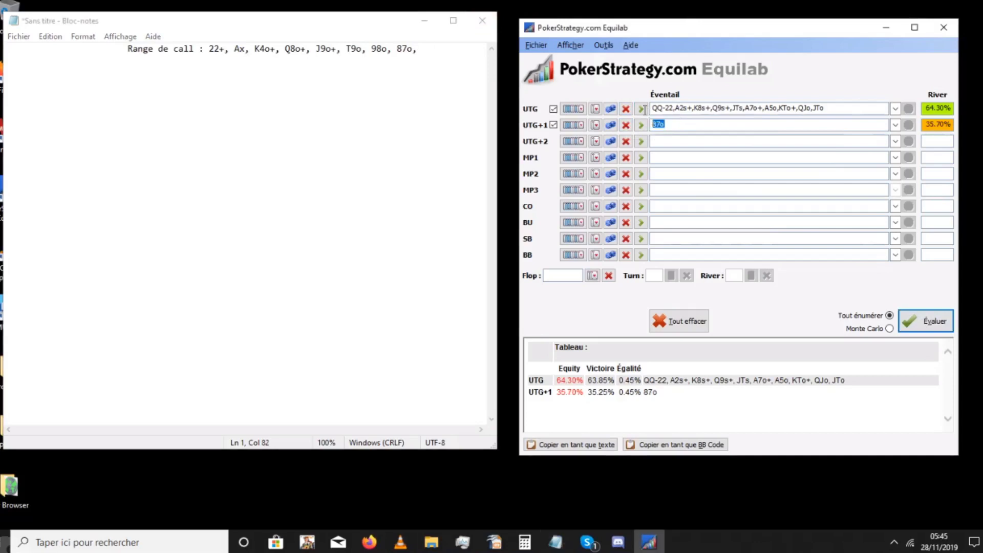
key("Delete")
type("22")
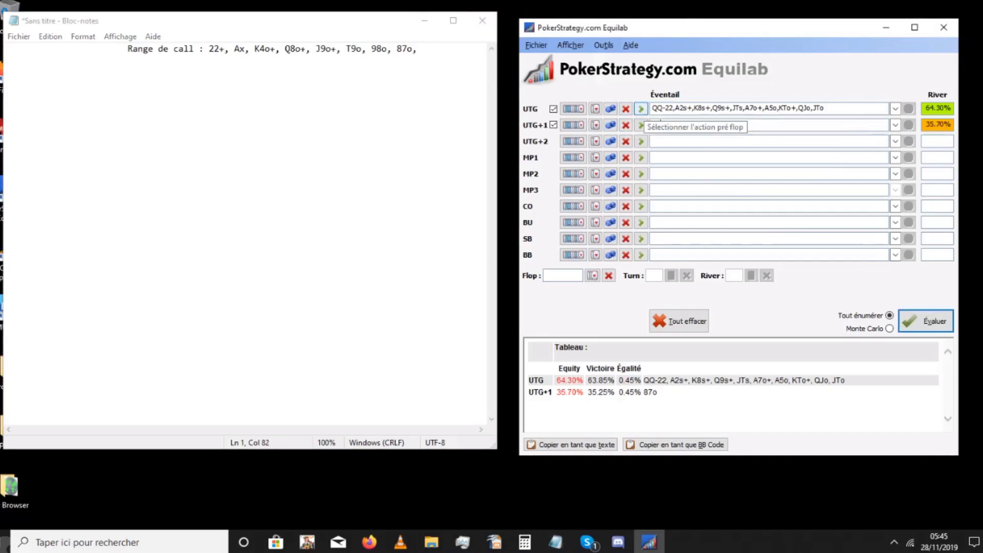
left_click(915, 328)
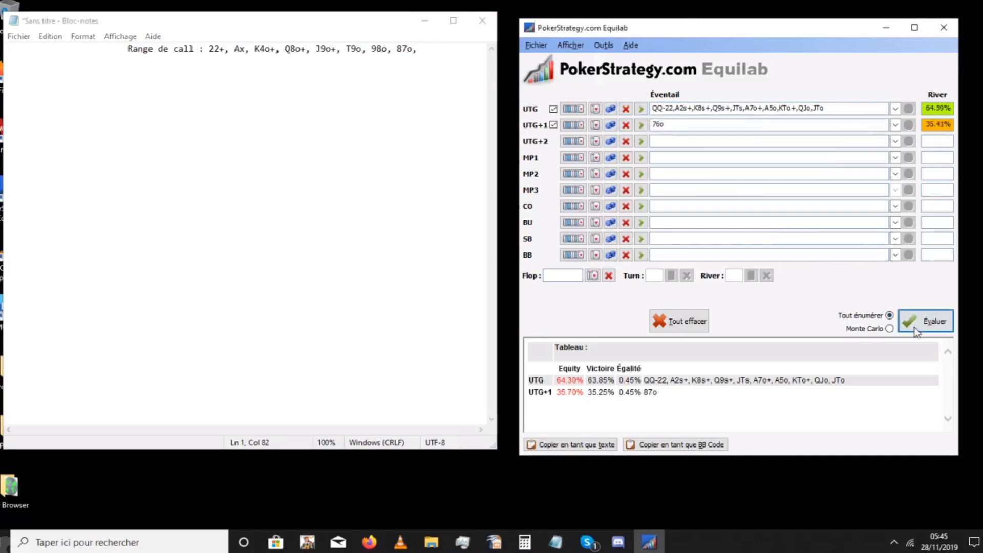
left_click(432, 53)
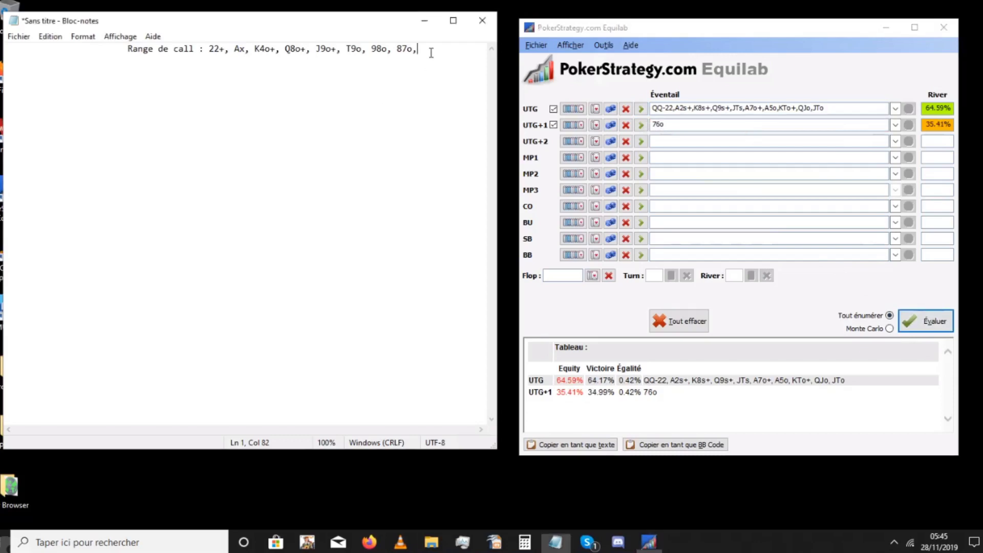
type("76o")
Set the UTG+1 hand to 65o and evaluate its equity against the UTG range.
left_click(641, 125)
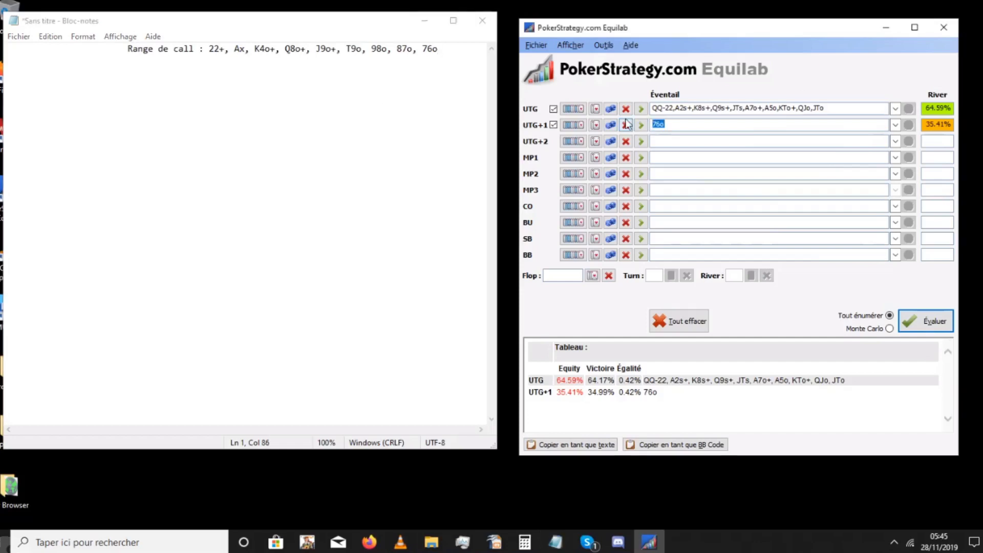
type("65o")
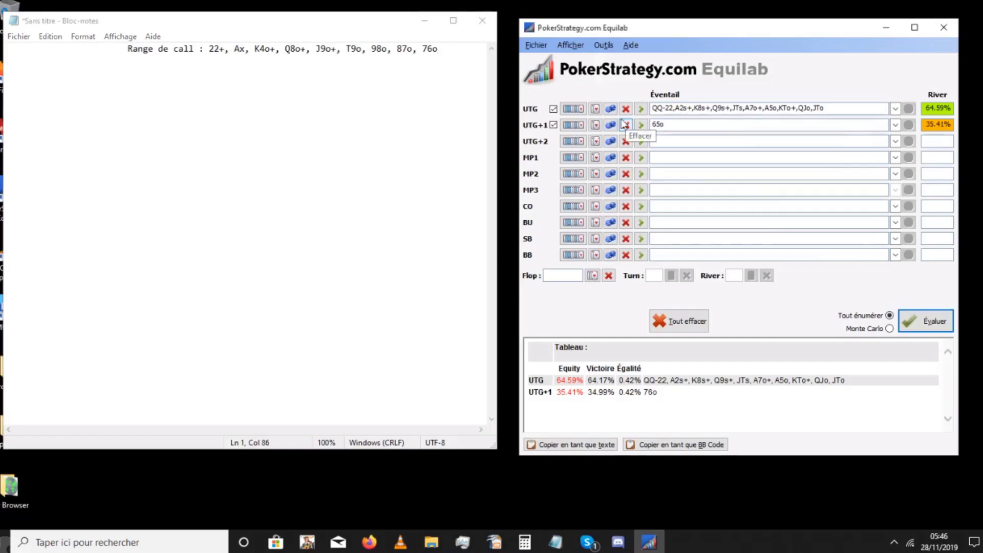
left_click(915, 326)
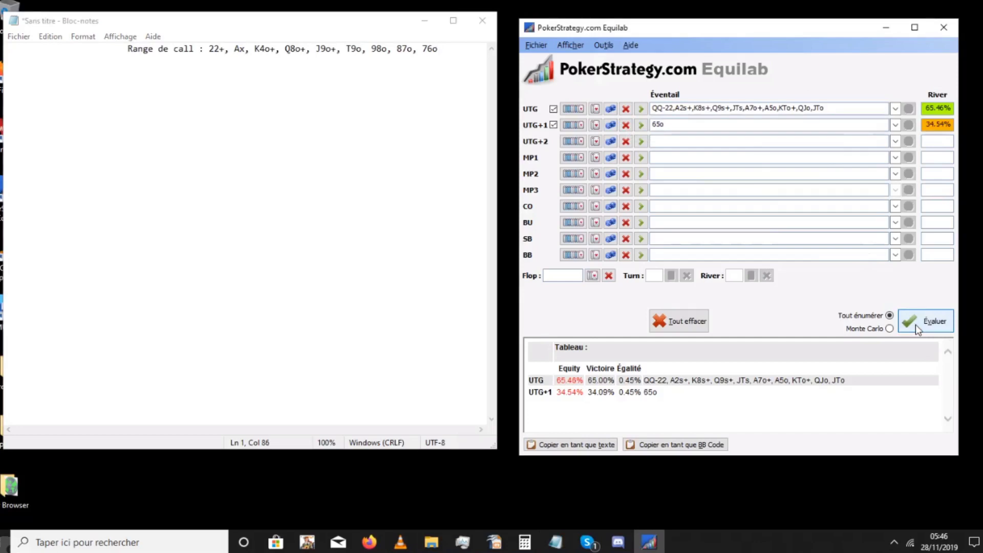
Start a second, indented line below the call range in the Notepad note.
left_click(445, 48)
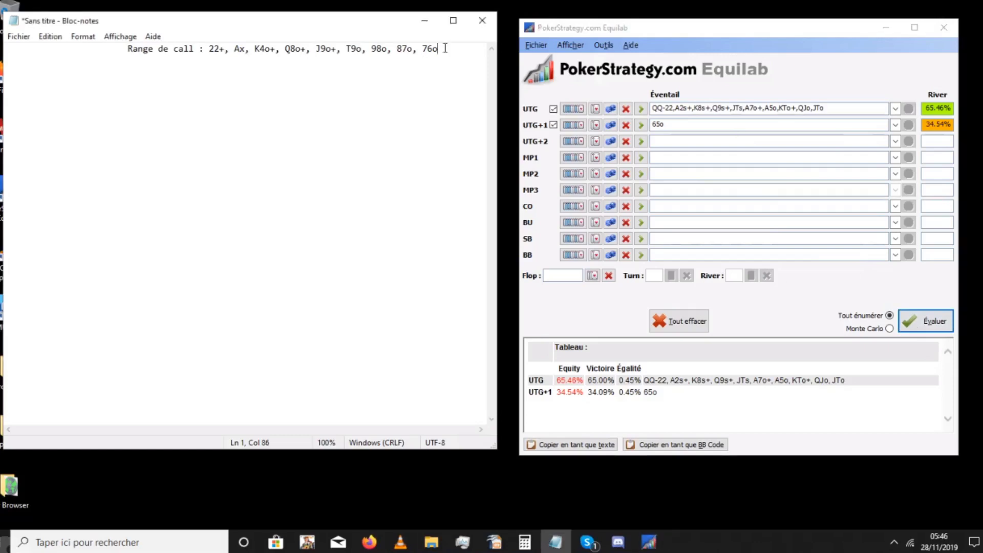
key("Return")
key("BackSpace")
key("BackSpace")
key("BackSpace")
key("BackSpace")
Evaluate K2s as the UTG+1 hand in Equilab and write "Kxs," on the second line of the call range in Notepad.
double_click(689, 126)
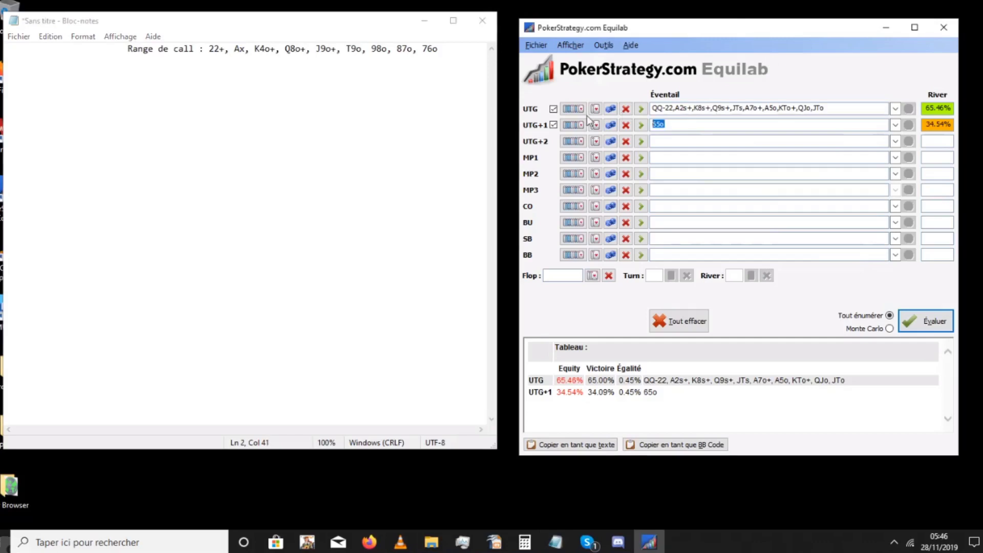
type("K")
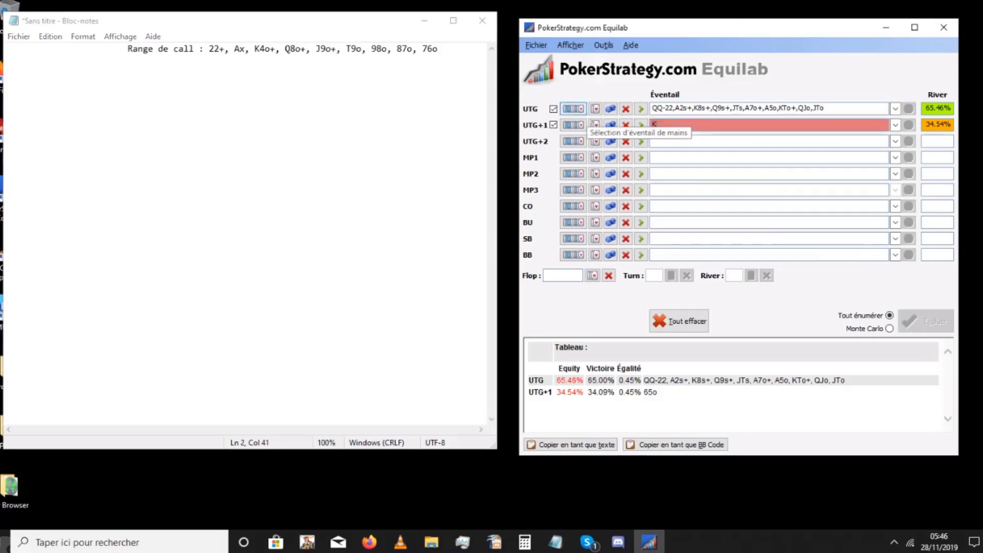
type("2s")
left_click(930, 322)
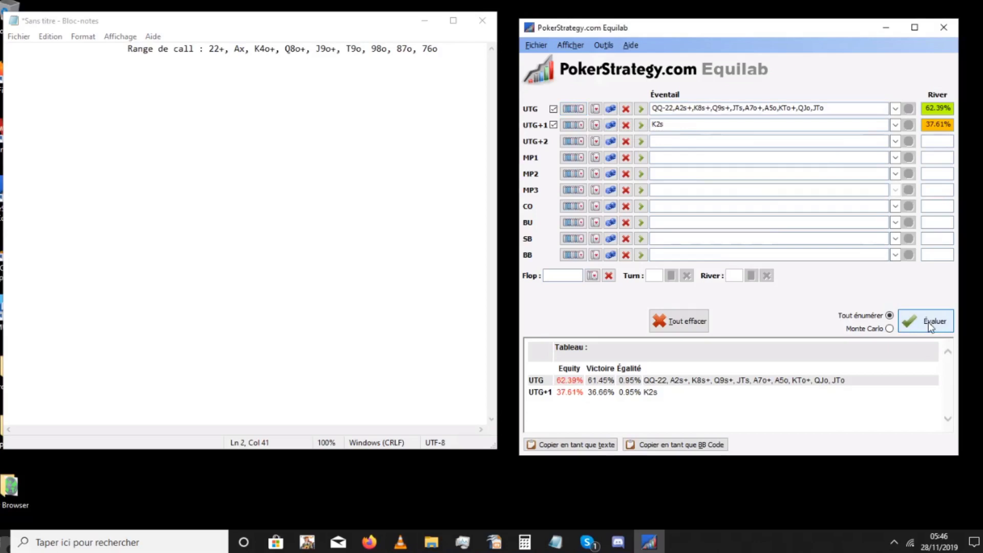
left_click(228, 65)
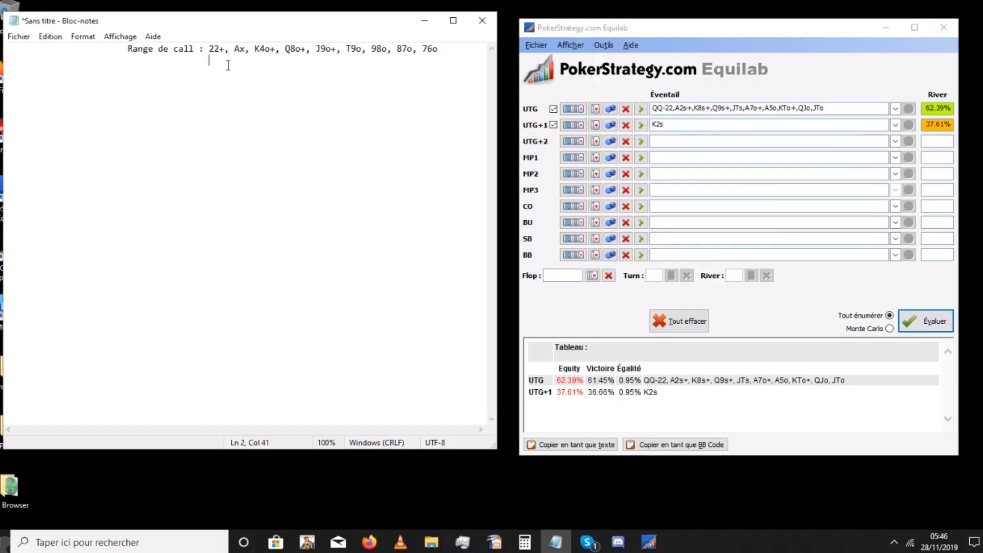
type("Kxs,")
Evaluate Q2s as the UTG+1 hand and append "Qxs," to the second line of the call range in Notepad.
double_click(695, 125)
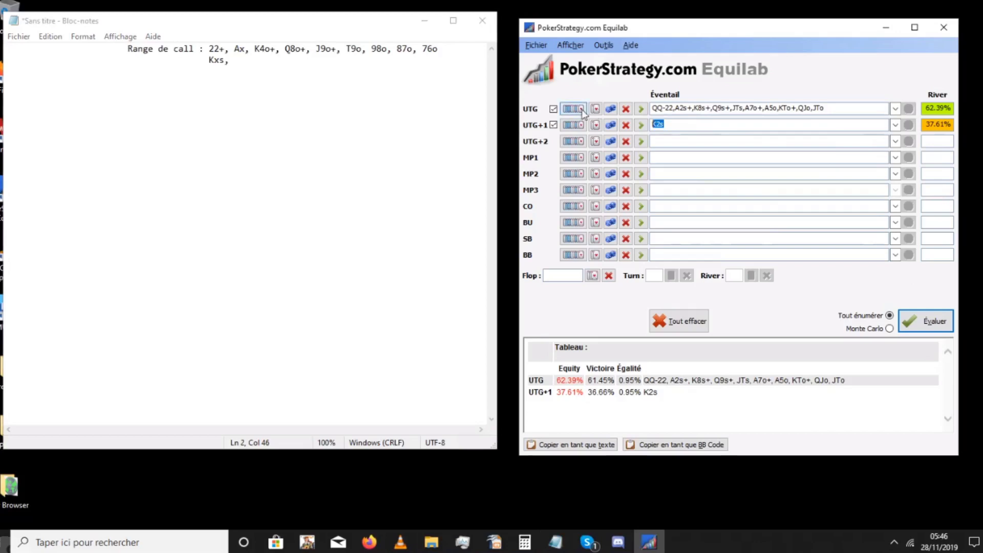
key("Delete")
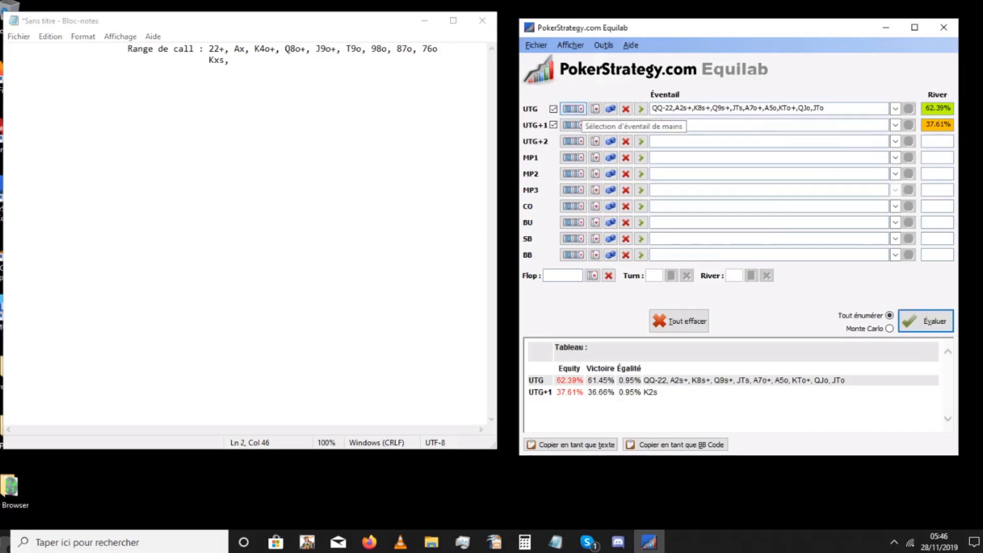
type("K2s")
left_click(922, 331)
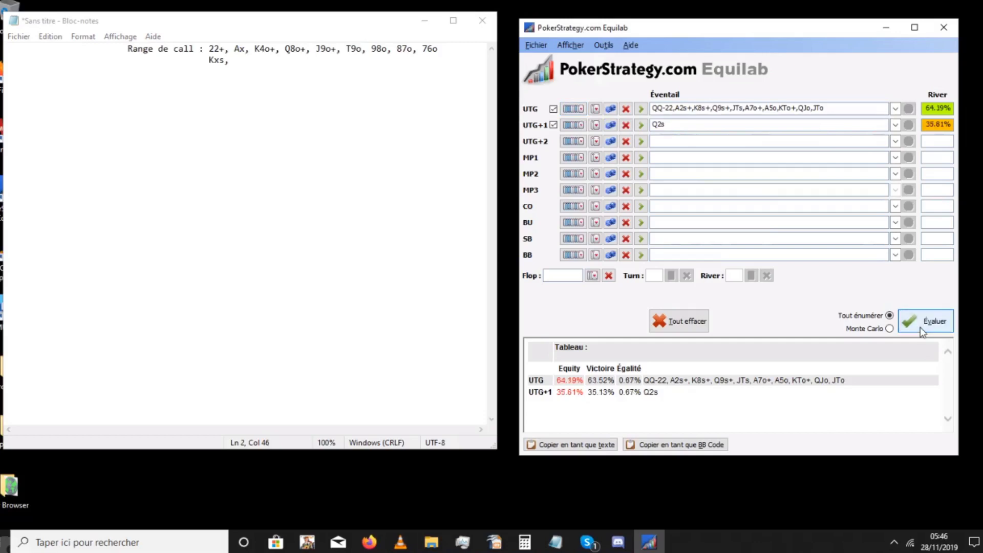
left_click(259, 61)
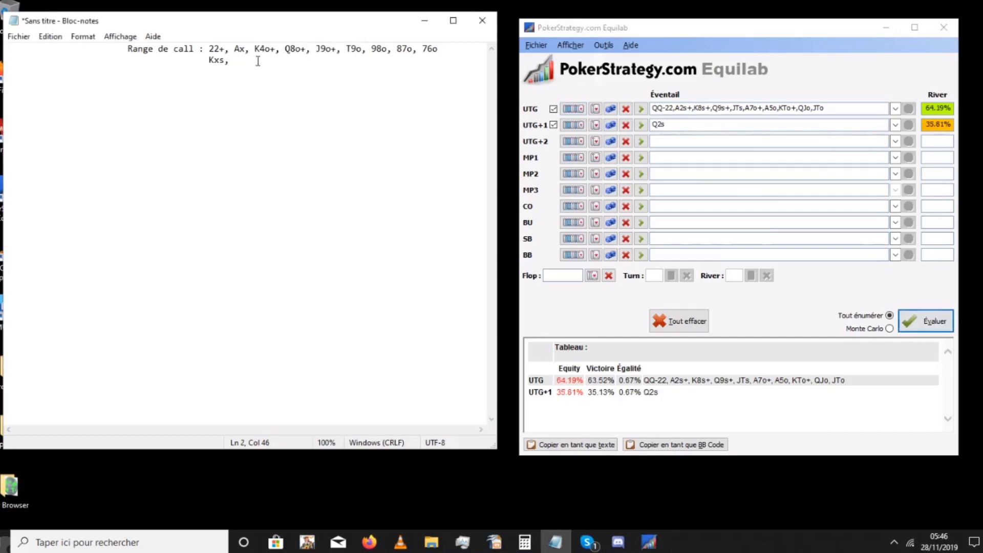
type("Qxs,")
Set the UTG+1 hand to J2s and evaluate its equity against the UTG range.
double_click(659, 125)
type("J")
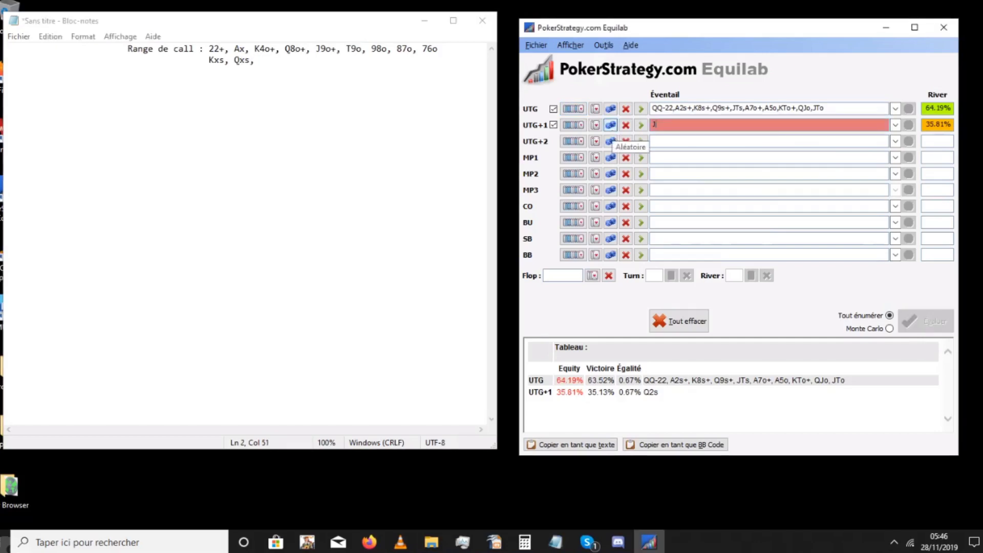
type("2s")
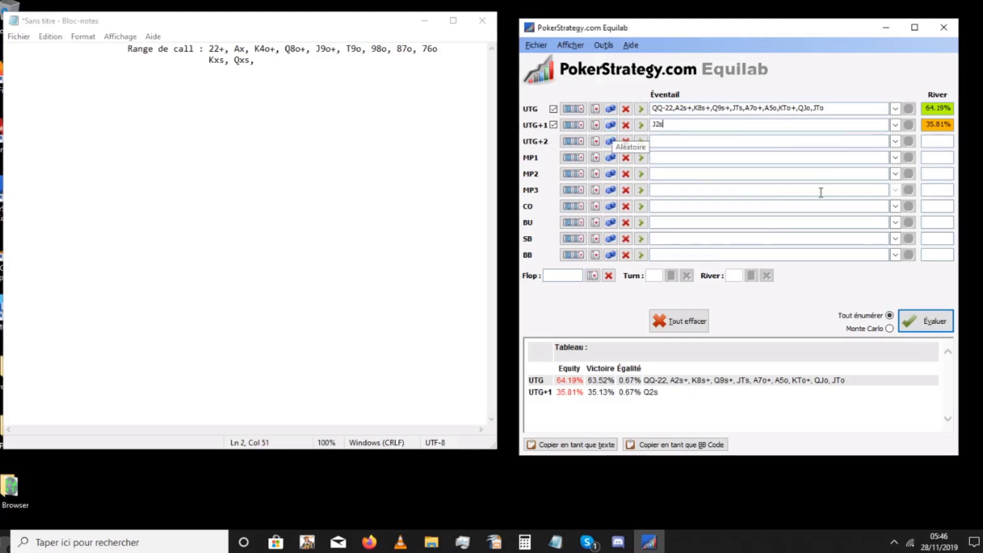
left_click(916, 315)
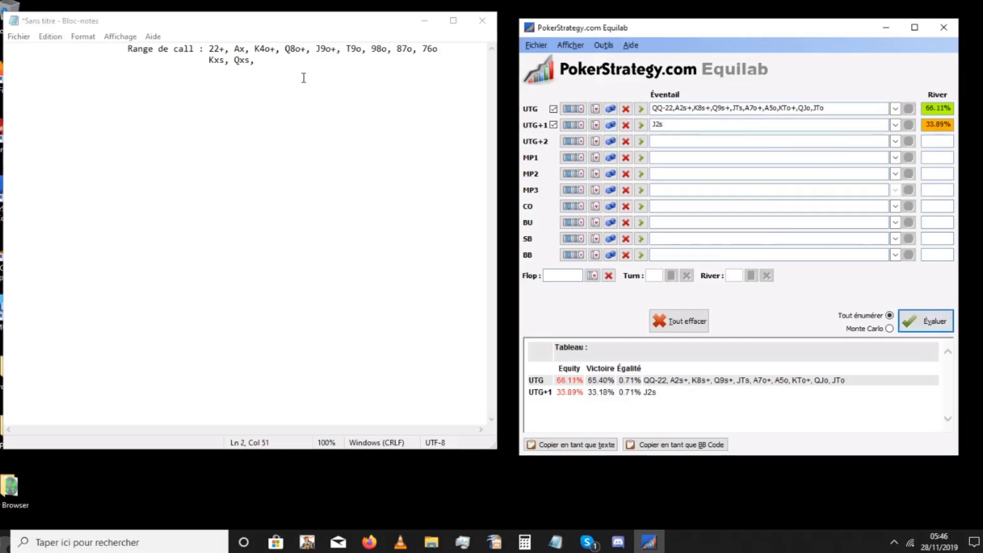
left_click(266, 67)
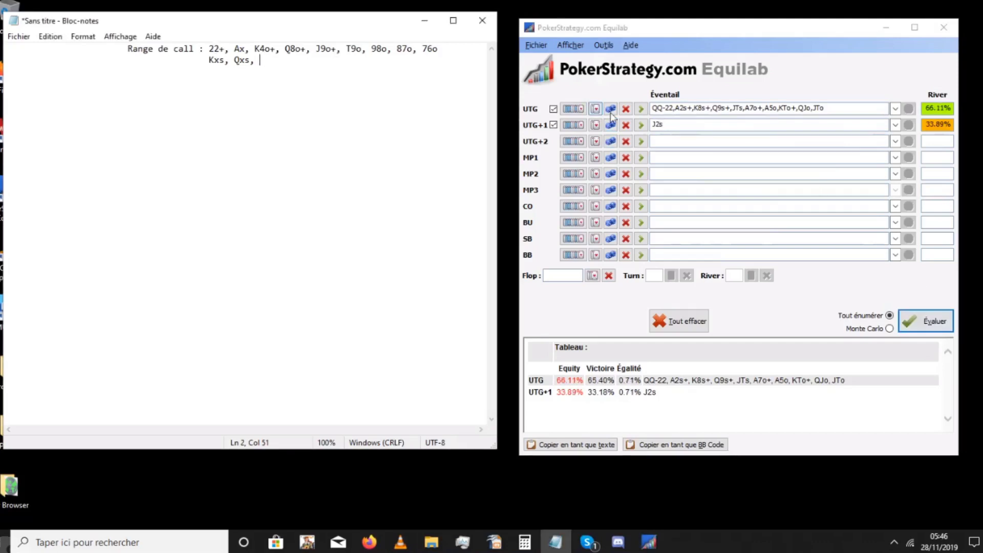
Evaluate J3s as the UTG+1 hand and append "J4s+," to the second line of the call range in Notepad.
left_click(658, 124)
key("BackSpace")
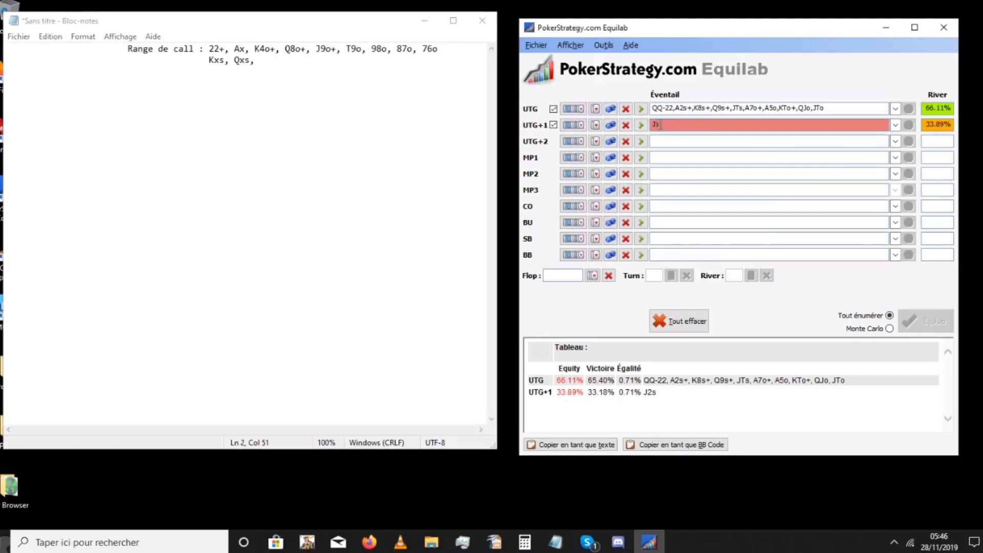
type("3")
left_click(932, 321)
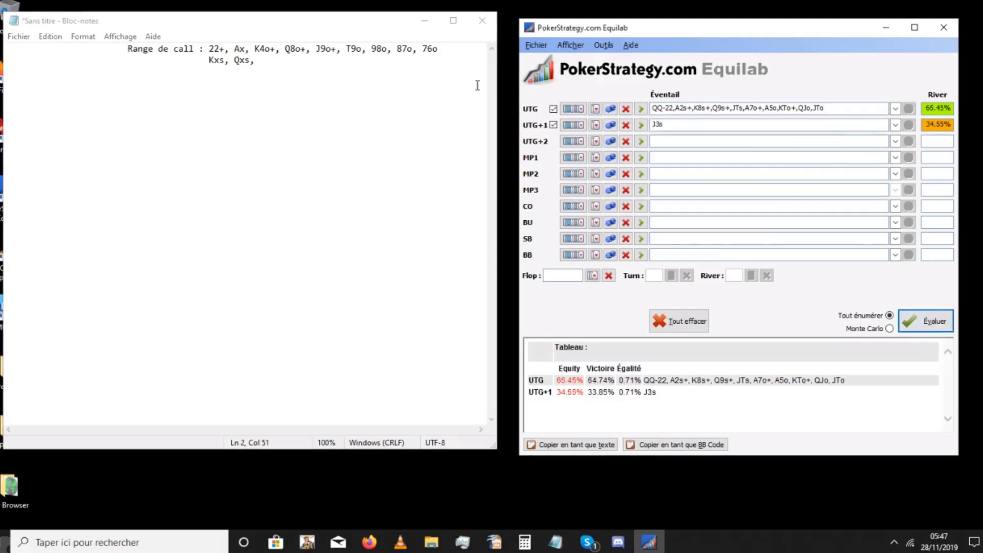
left_click(282, 60)
type("j")
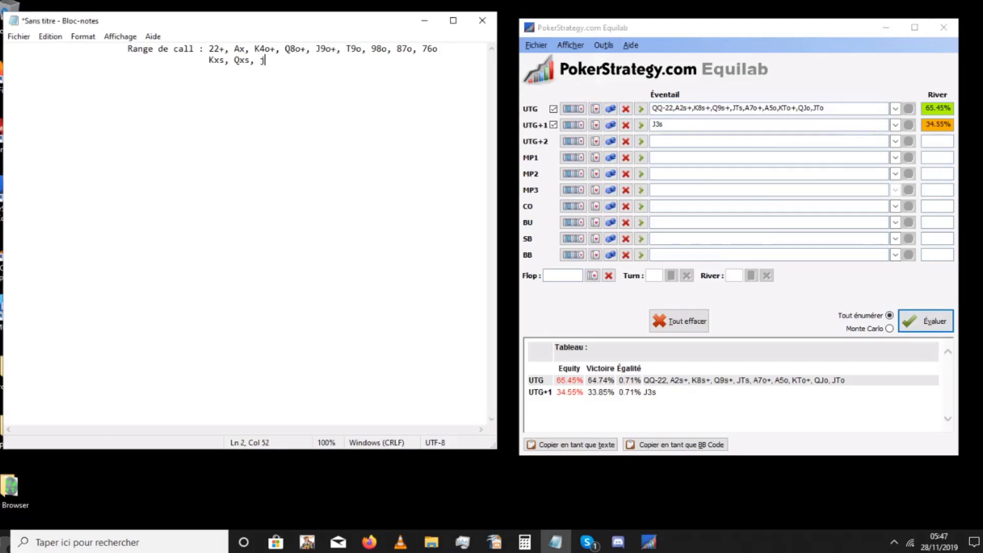
type("4s+,")
key("BackSpace")
type("J")
Set the UTG+1 hand to T6s and evaluate its equity against the UTG range.
left_click(676, 123)
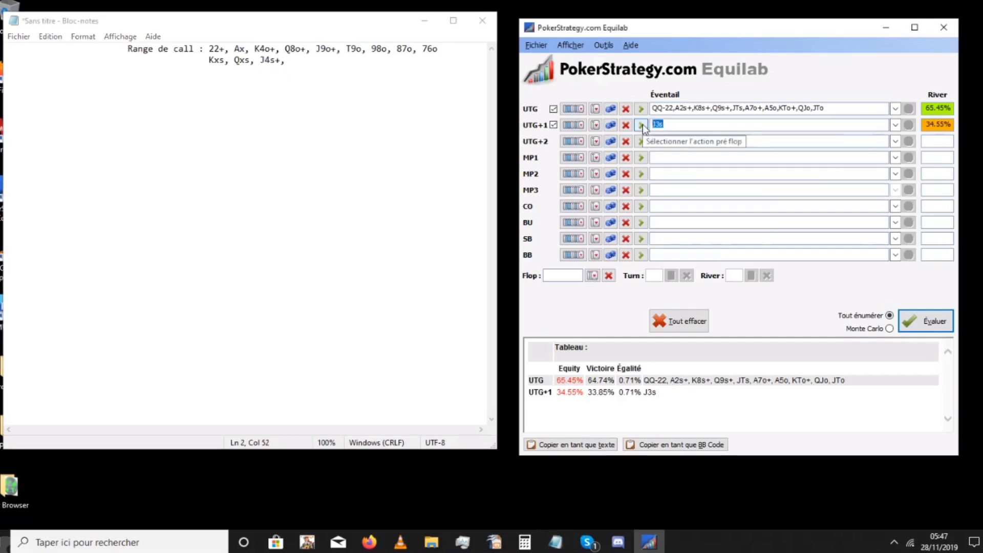
type("T6s")
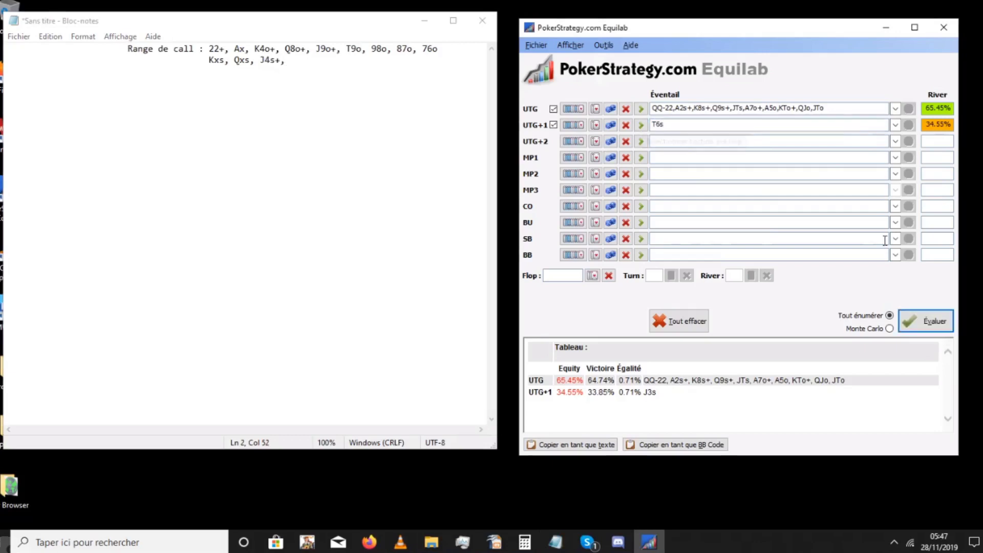
left_click(917, 321)
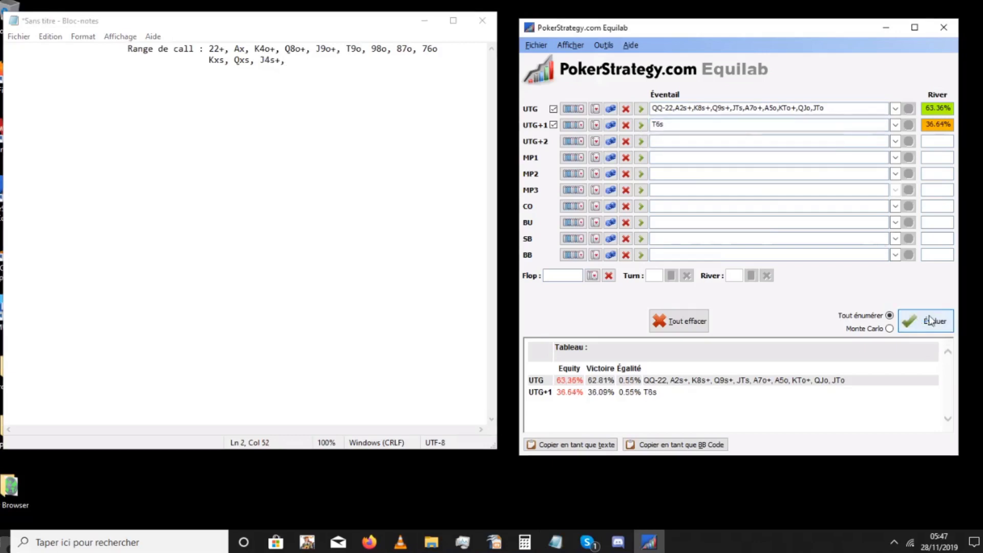
Evaluate T5s as the UTG+1 hand and append "T6s+," to the second line of the call range in Notepad.
left_click(662, 123)
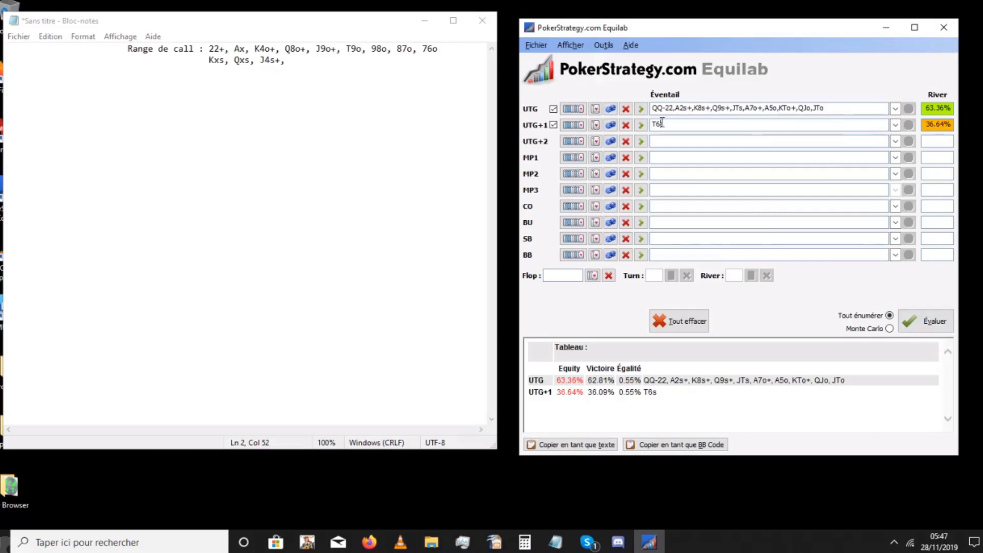
key("BackSpace")
type("5")
left_click(937, 321)
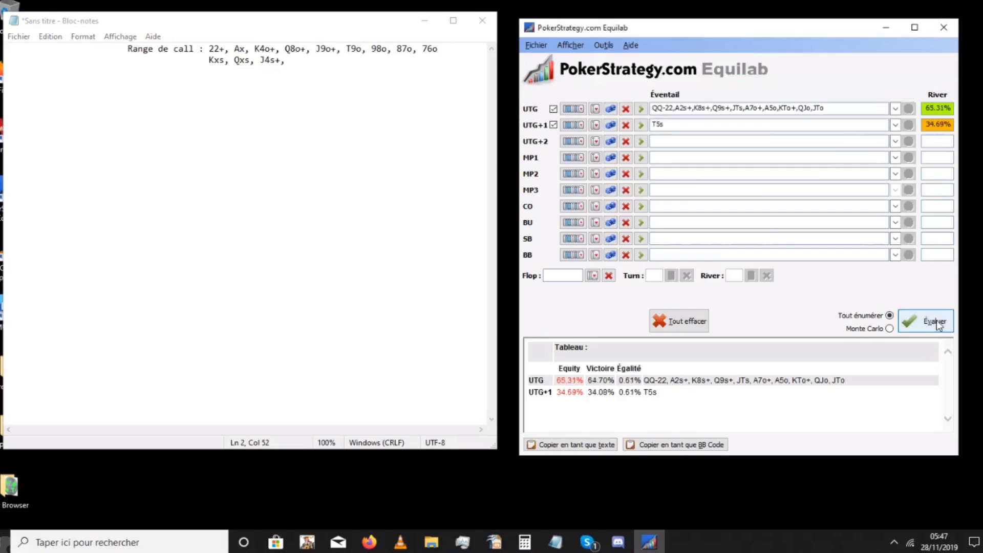
left_click(289, 61)
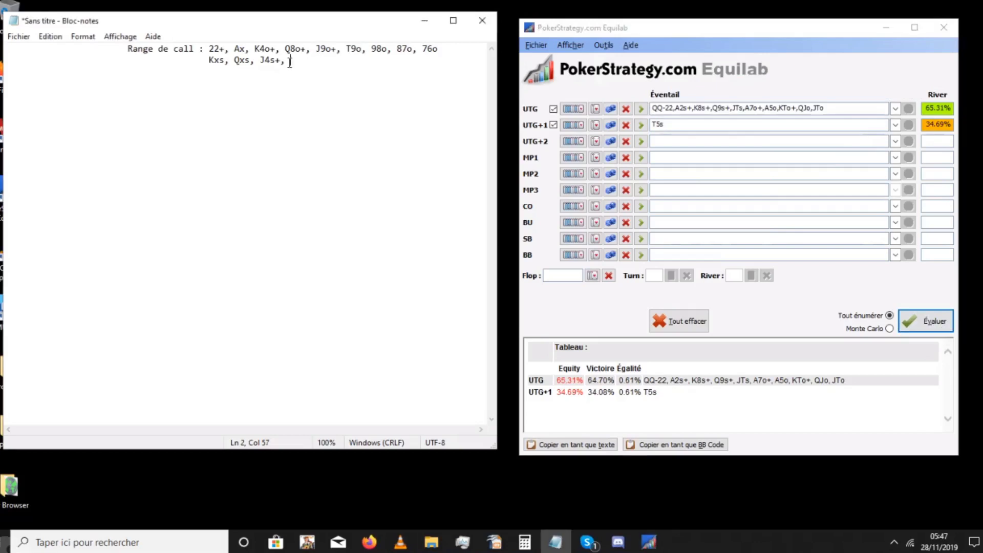
type("T6s+,")
Evaluate 95s as the UTG+1 hand and append "95s+," to the second line of the call range in Notepad.
left_click(676, 124)
type("9")
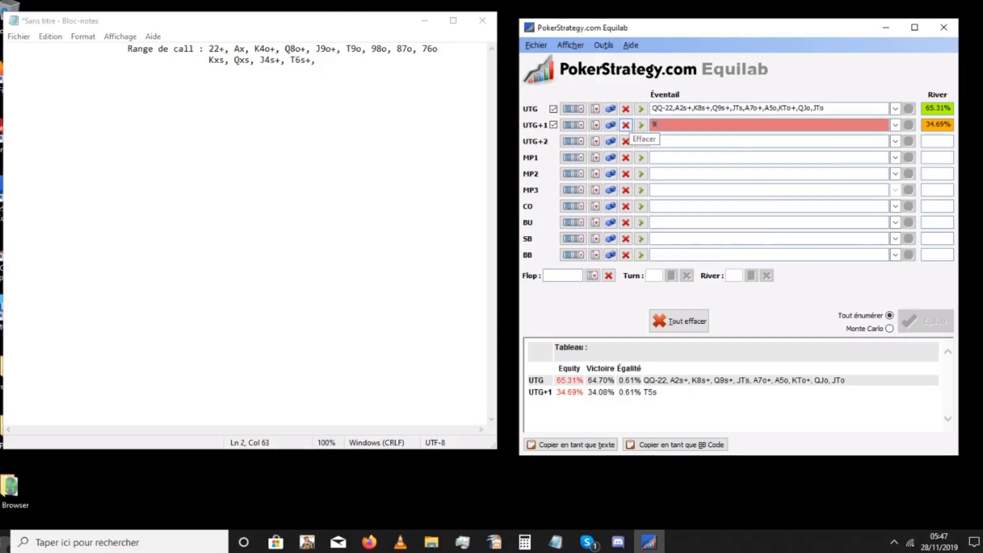
type("5s")
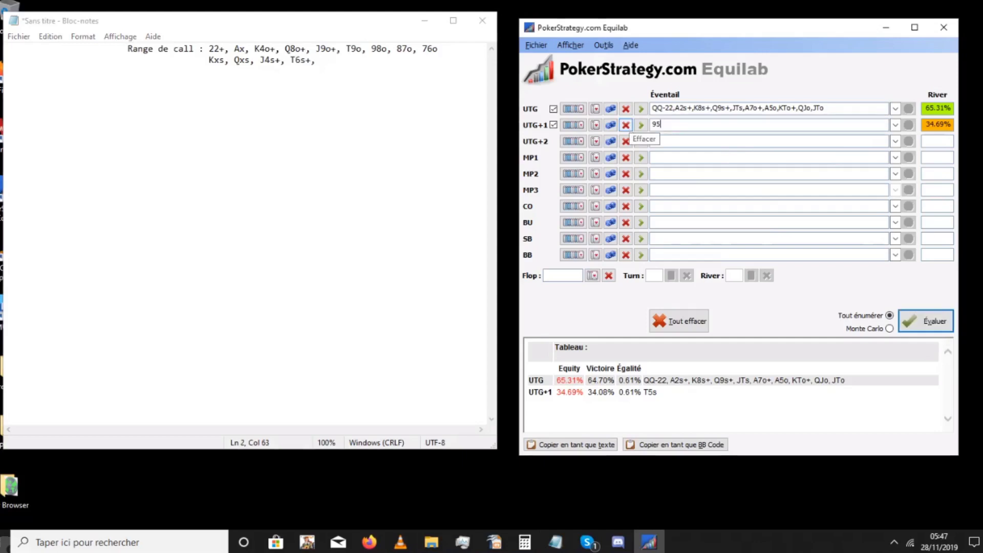
left_click(933, 313)
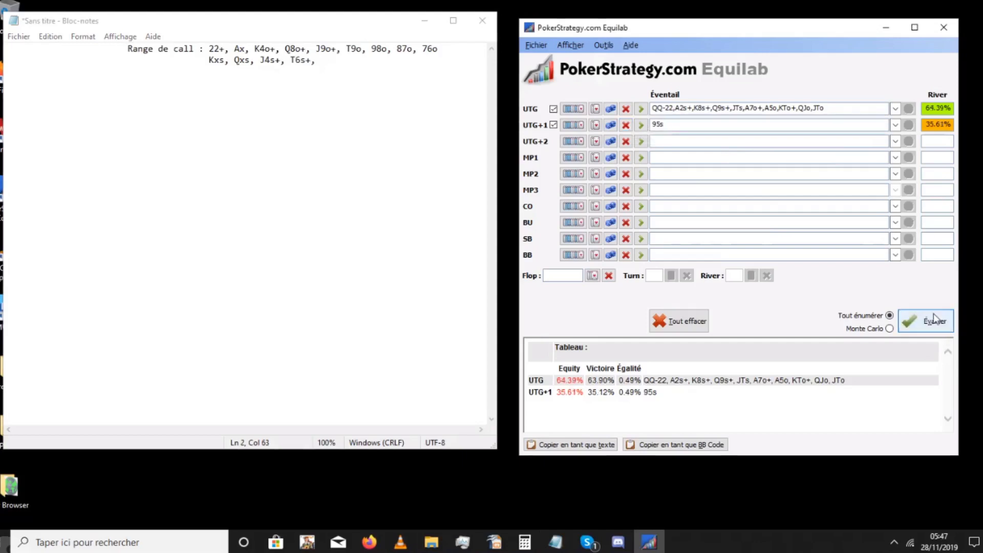
left_click(330, 61)
type("95")
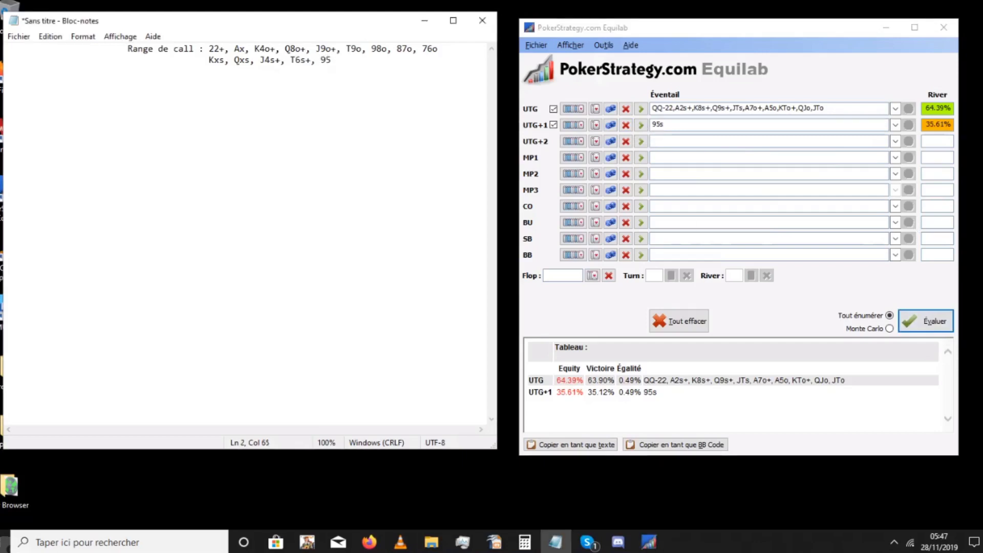
type("s+,")
Evaluate 84s as the UTG+1 hand and append "84s," to the second line of the call range in Notepad.
left_click(698, 124)
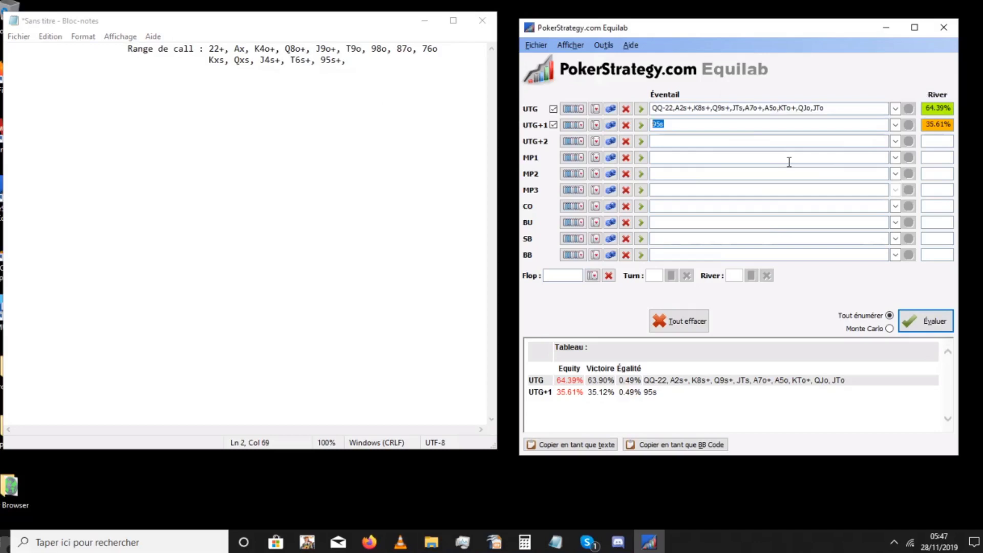
type("84s")
left_click(931, 322)
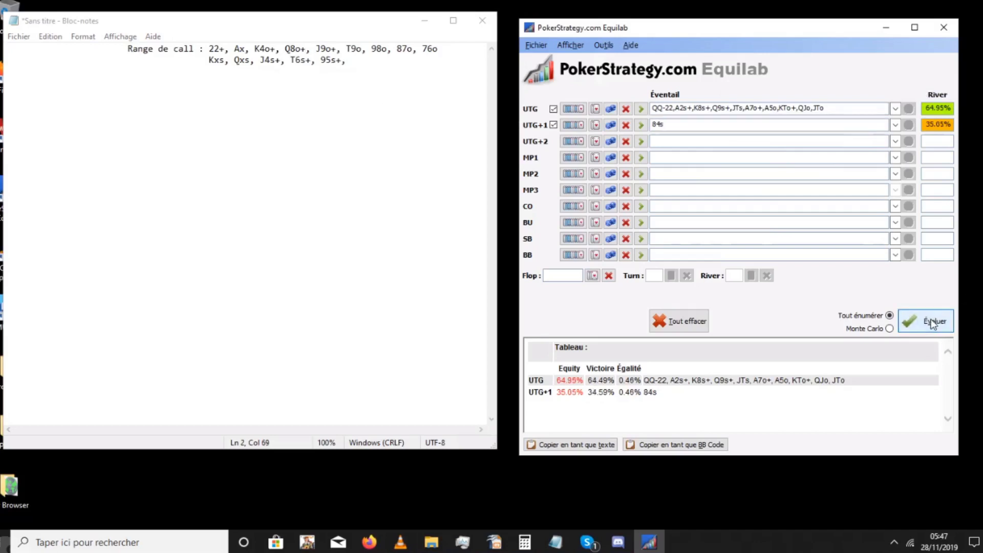
left_click(402, 59)
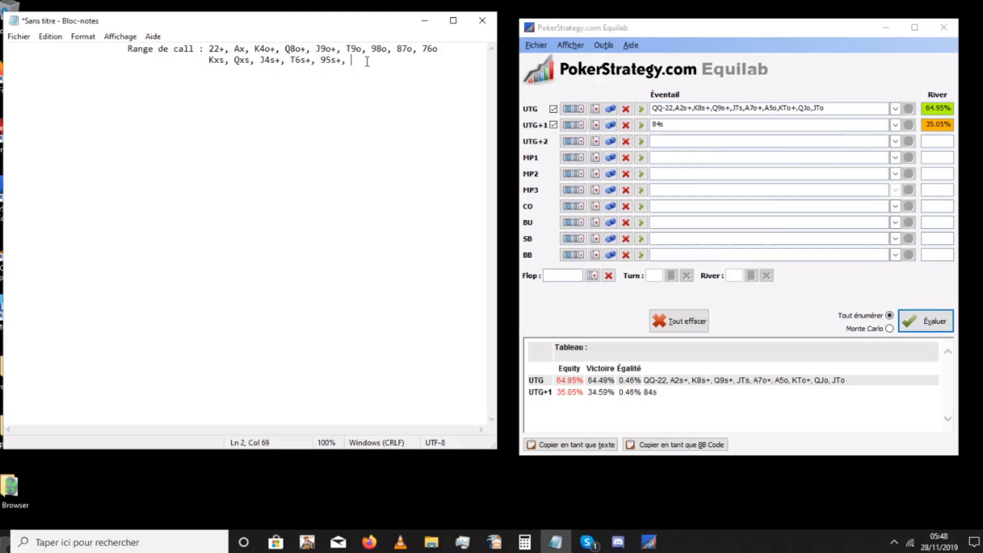
type("84s,")
Evaluate 74s as the UTG+1 hand and append "74s," to the second line of the call range in Notepad.
left_click(684, 124)
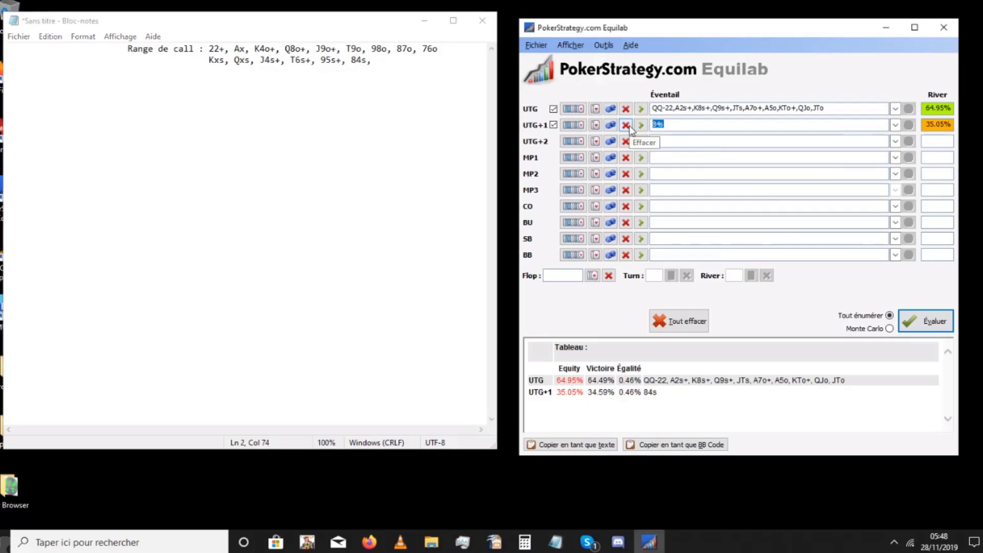
type("74s")
left_click(927, 321)
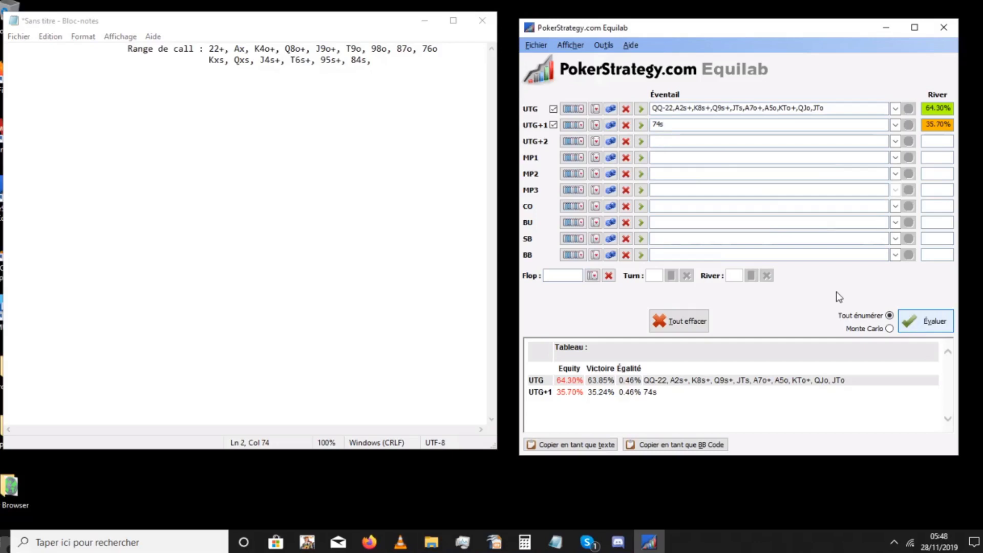
left_click(381, 62)
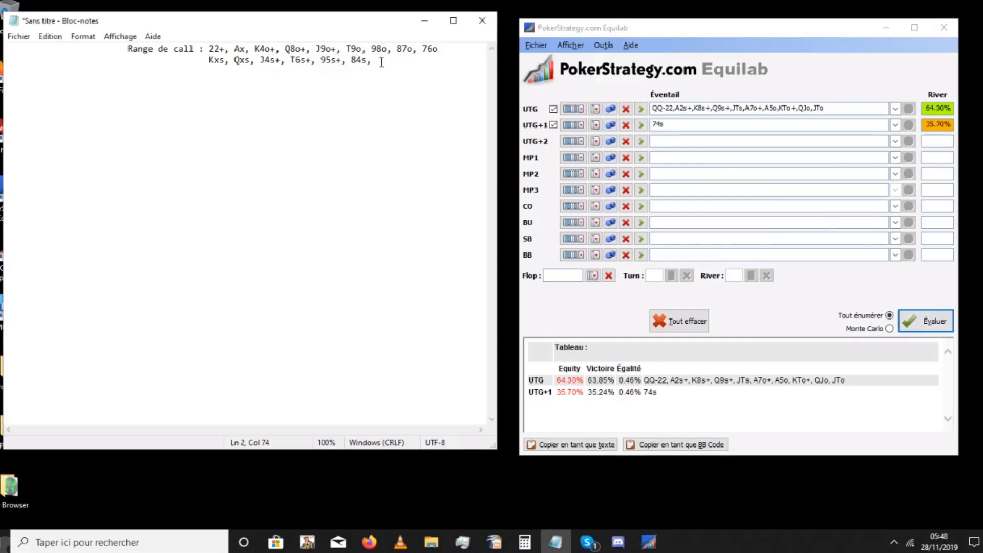
type("74s,")
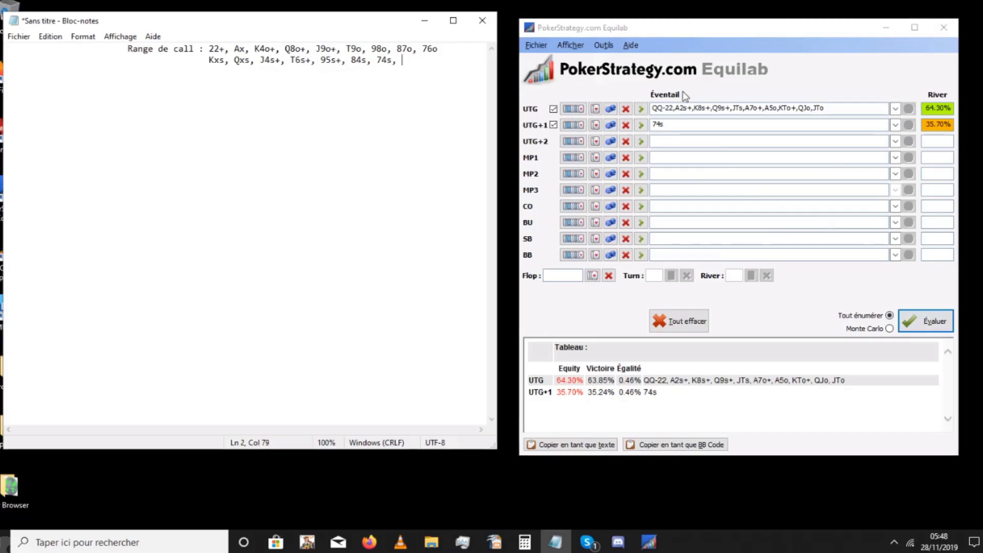
Evaluate 63s as the UTG+1 hand and append "63s+" to the second line of the call range in Notepad.
left_click(643, 125)
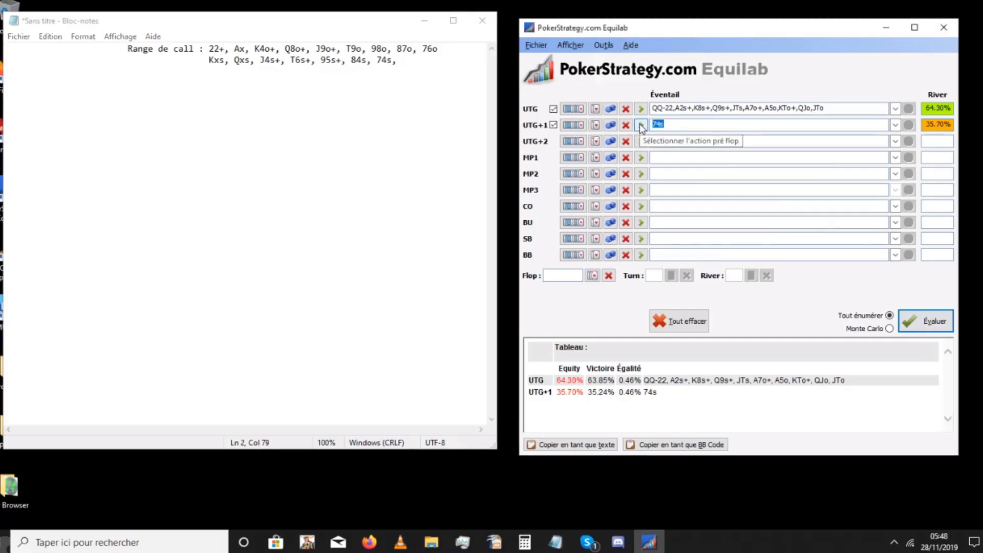
type("63s")
left_click(926, 316)
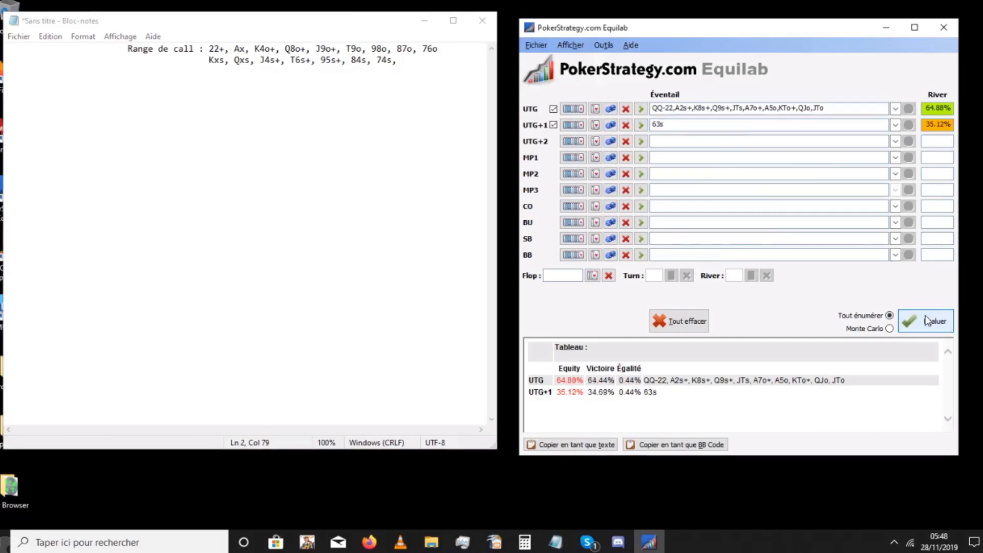
left_click(420, 60)
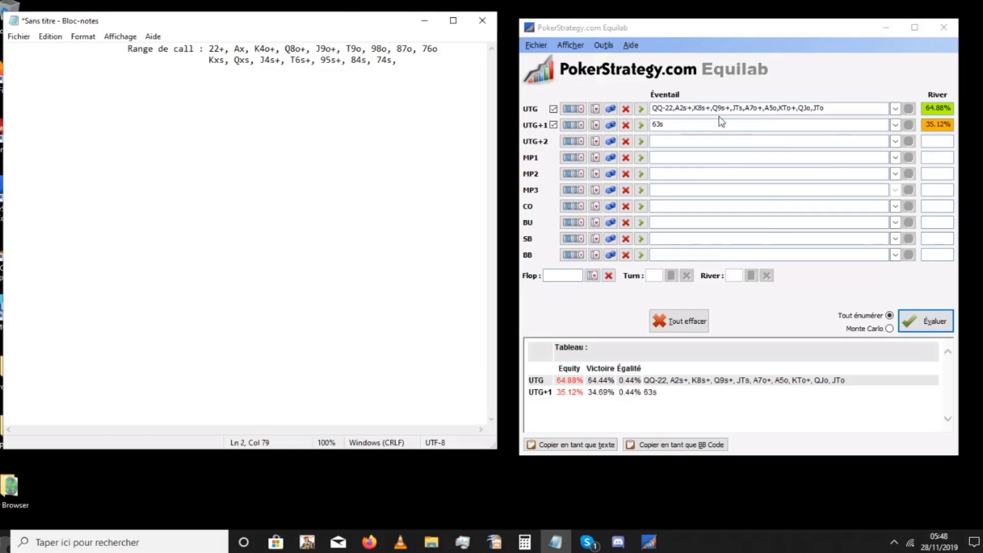
type("63s+")
Add a plus sign after 84s and after 74s in the second line of the Notepad call range.
left_click(367, 61)
type("+")
left_click(397, 61)
type("+")
left_click(446, 61)
Evaluate 53s as the UTG+1 hand against the UTG range in Equilab.
left_click(650, 125)
double_click(650, 126)
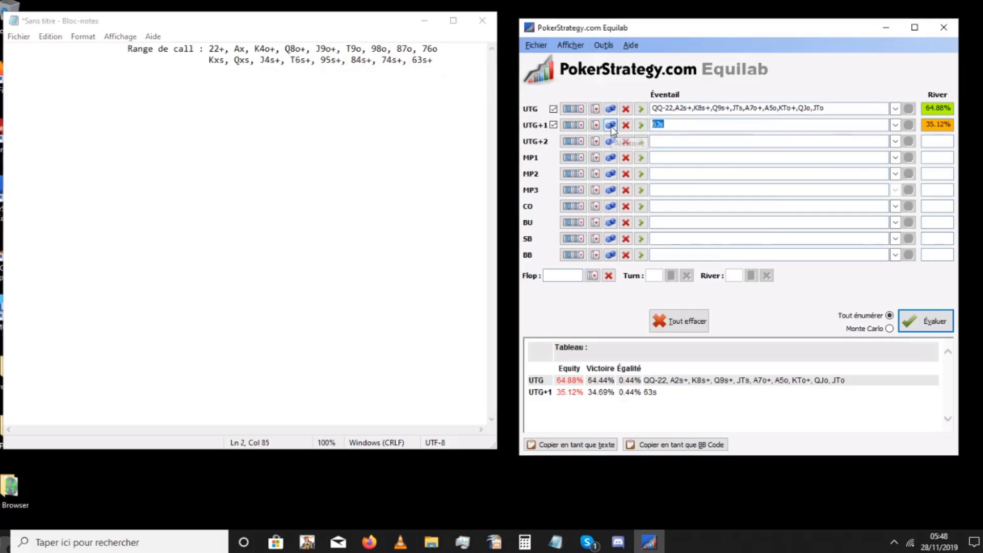
type("53s")
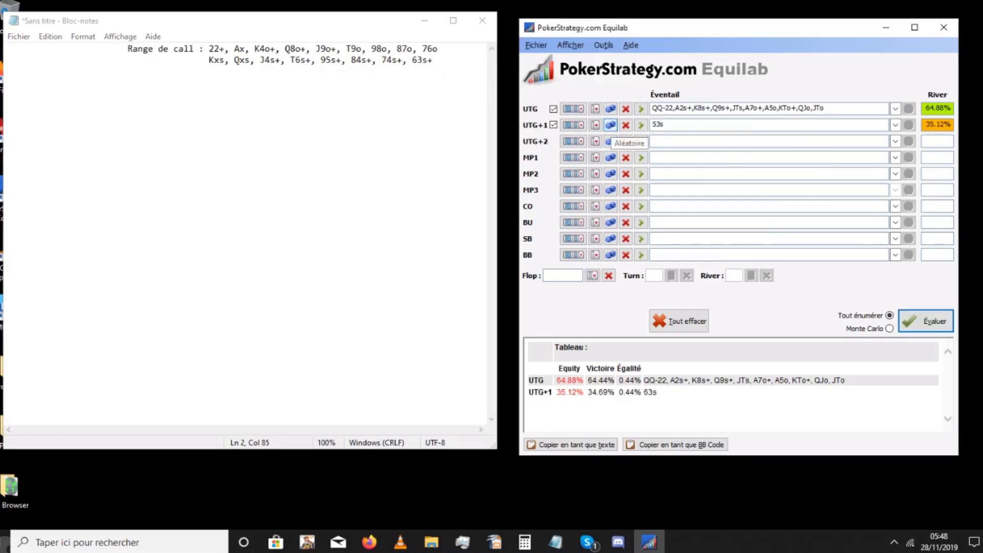
left_click(925, 322)
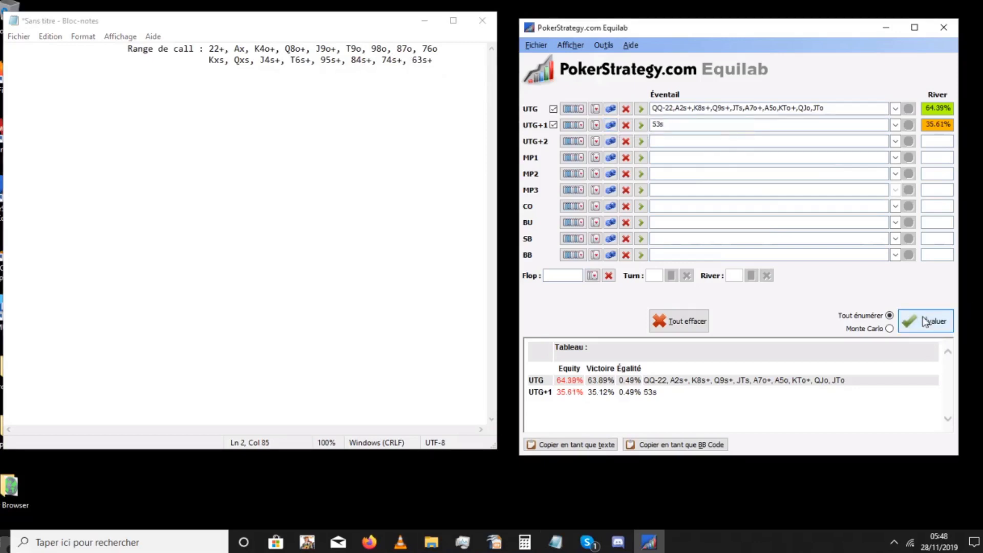
Evaluate 52s as the UTG+1 hand and append ", 53s+" to the second line of the call range in Notepad.
key("alt+Tab")
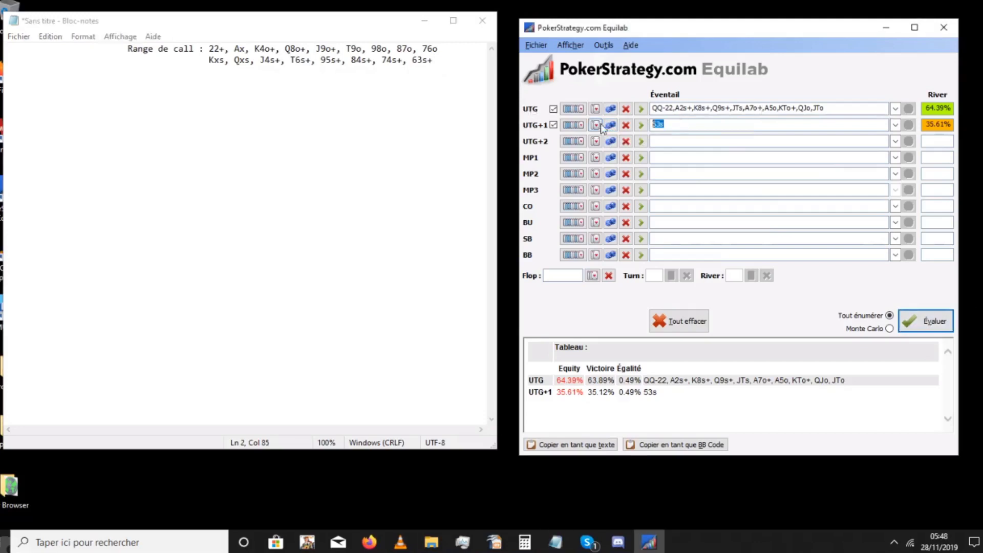
type("525si")
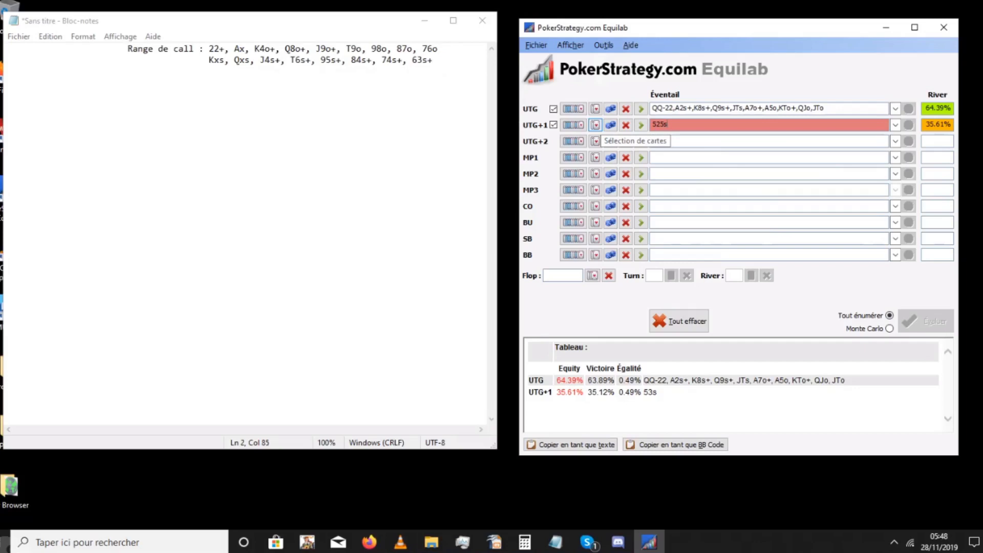
key("BackSpace")
key("BackSpace")
type("s")
key("Return")
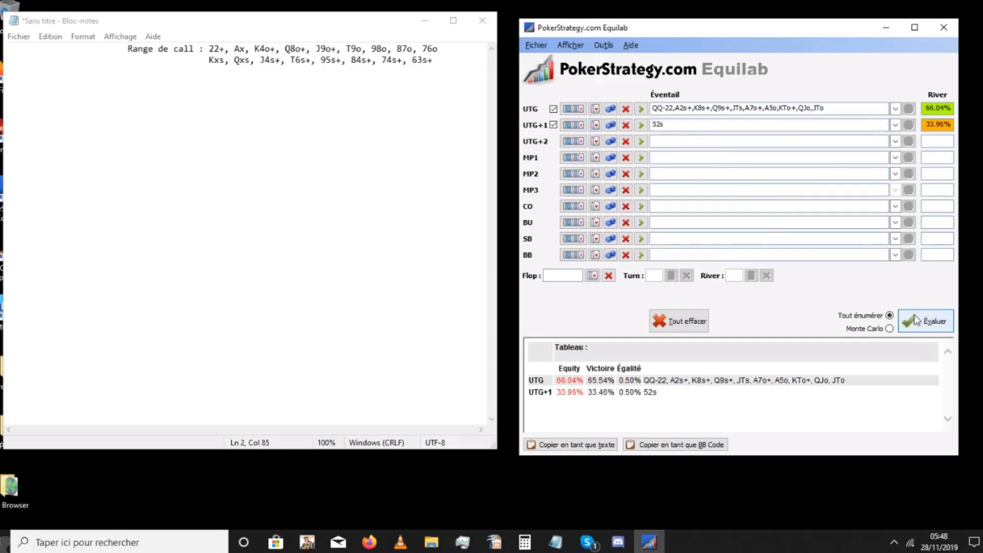
left_click(439, 63)
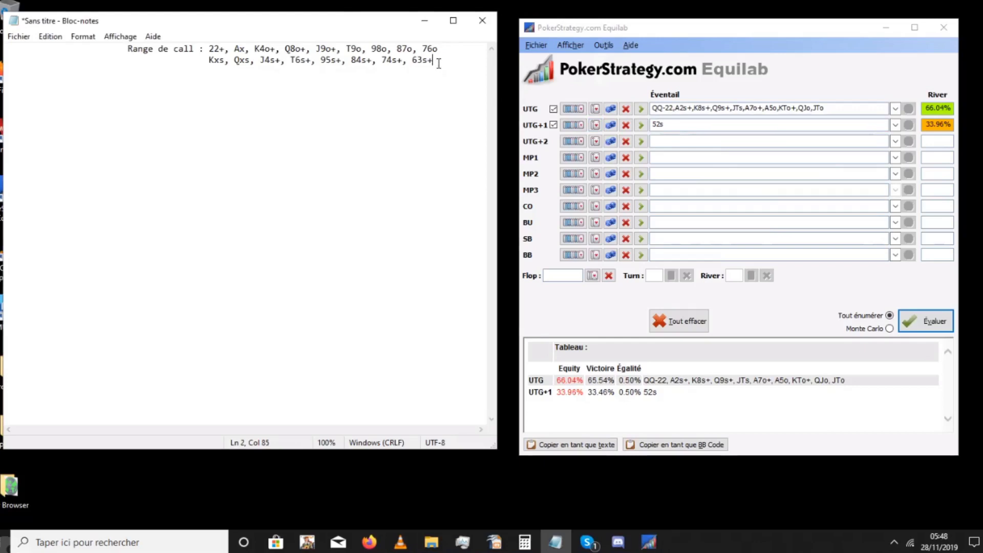
type(", 53s+")
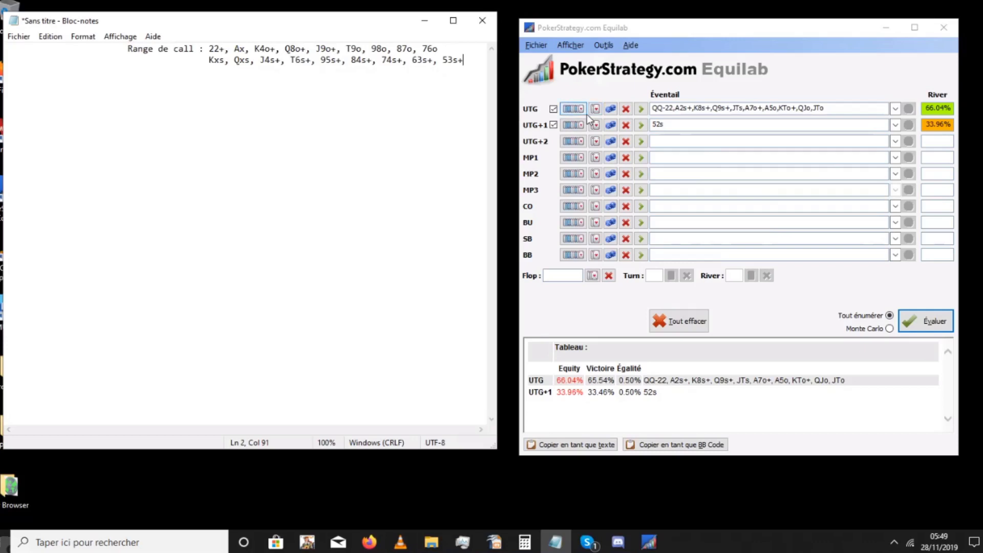
Open the UTG+1 hand matrix in Equilab, deselect 52s and select every pocket pair from 22 to AA.
left_click(679, 125)
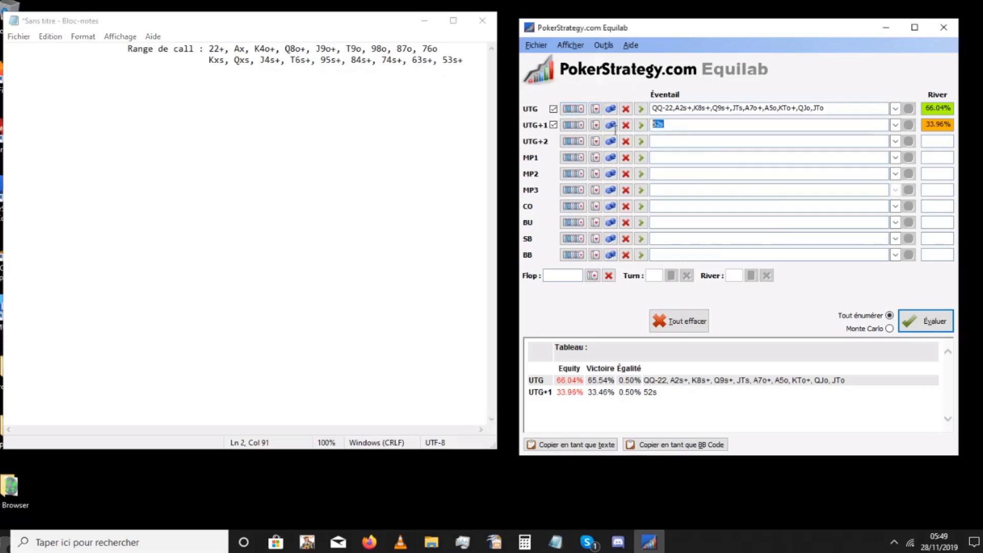
left_click(582, 125)
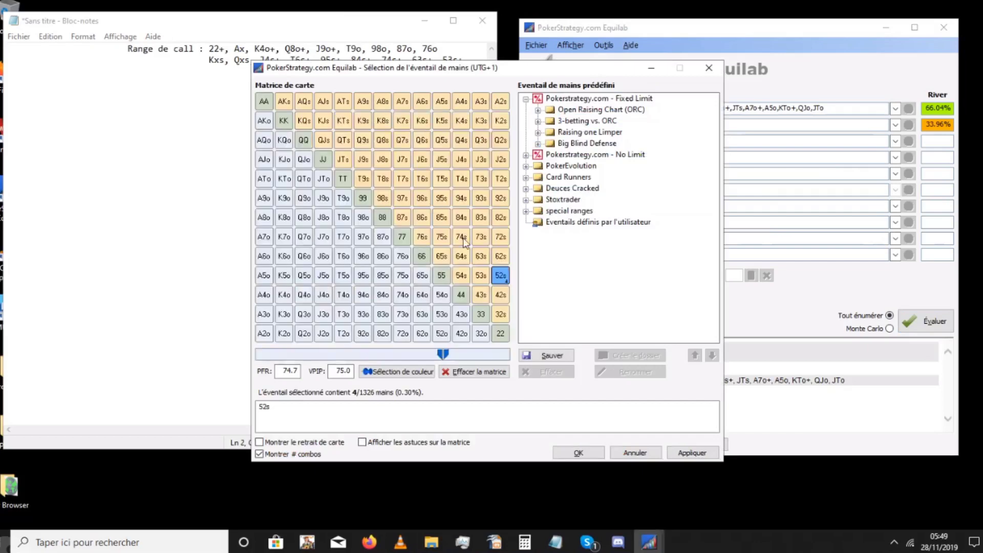
left_click(500, 277)
left_click_drag(501, 336, 442, 277)
left_click(422, 256)
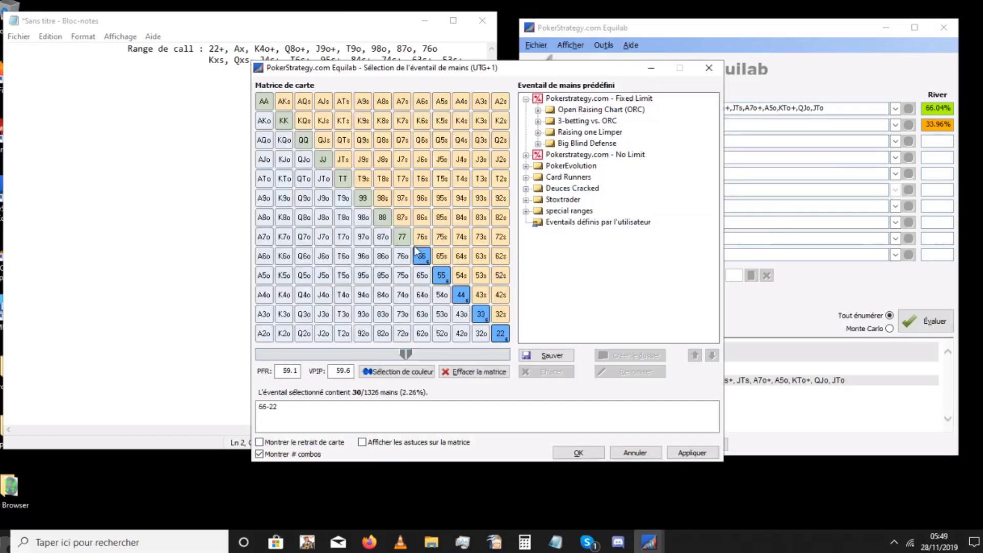
left_click(402, 236)
left_click(382, 217)
left_click(362, 198)
left_click(342, 179)
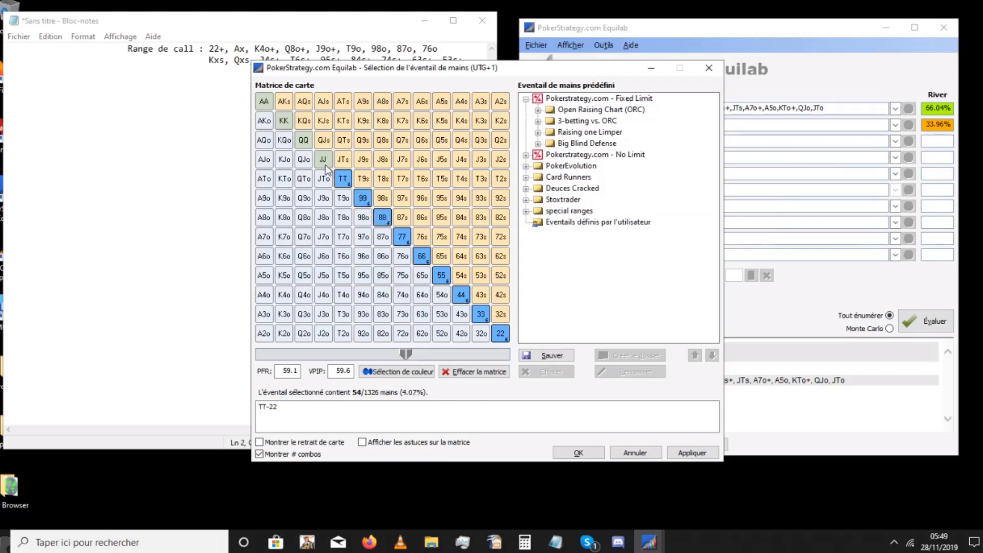
left_click(324, 159)
left_click(303, 140)
left_click(284, 121)
left_click(265, 103)
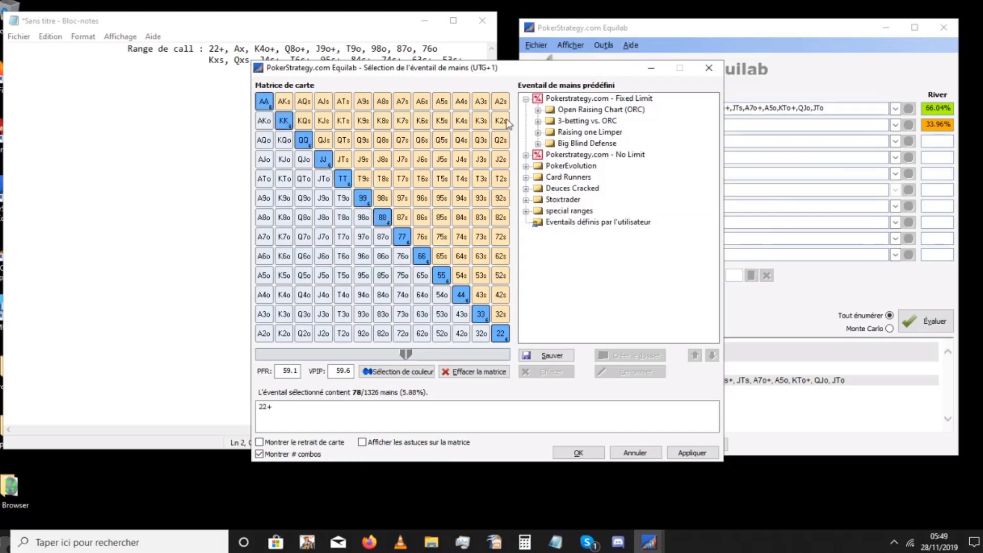
Add all suited and offsuit aces, A2s+ and A2o+, to the UTG+1 range matrix.
mouse_move(501, 101)
left_mouse_down()
mouse_move(313, 101)
mouse_move(284, 105)
mouse_move(283, 119)
mouse_move(263, 123)
mouse_move(275, 253)
mouse_move(264, 333)
left_mouse_up()
left_click(284, 237)
left_click(284, 217)
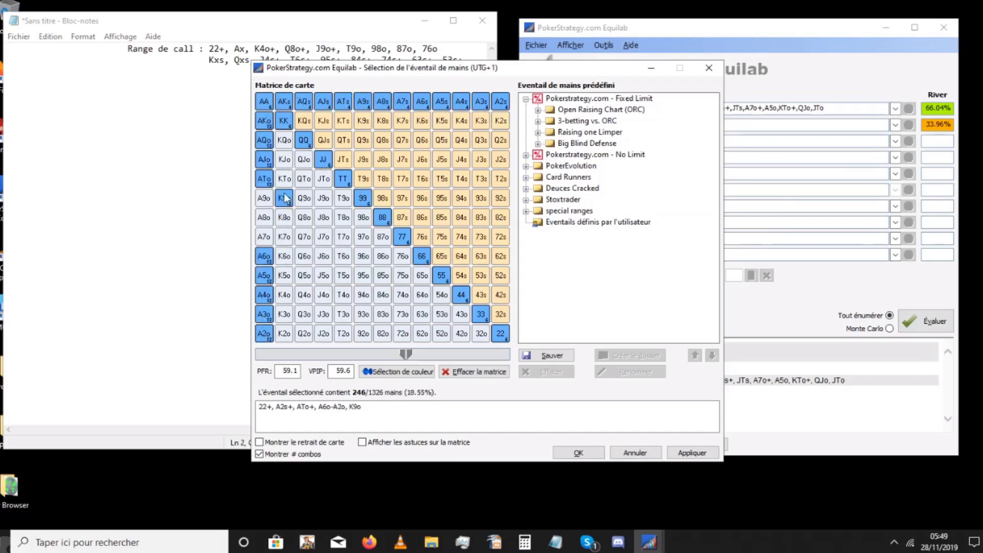
left_click(284, 198)
left_click_drag(264, 197, 272, 239)
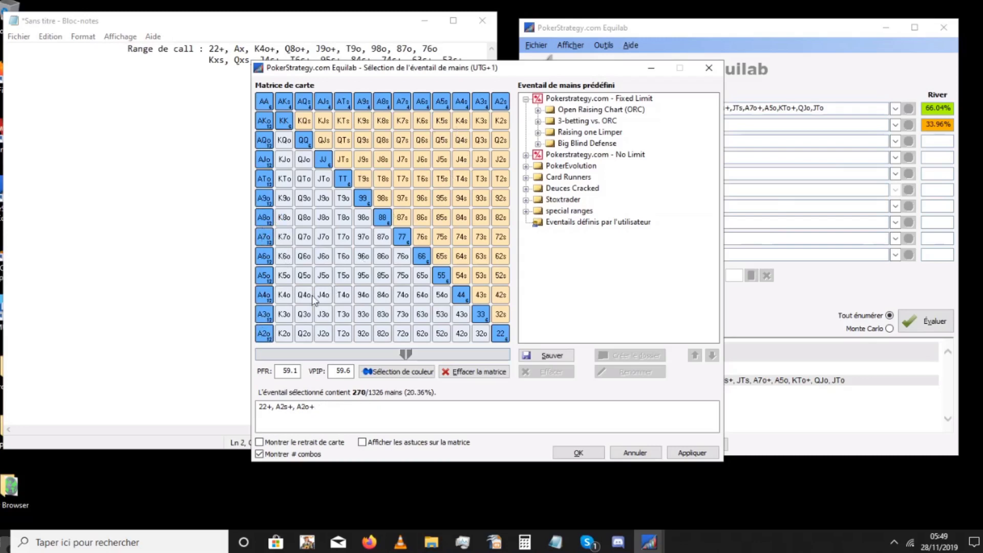
Add the offsuit hands K4o+, Q8o+, J9o+, T9o, 98o, 87o and 76o to the UTG+1 range.
left_click_drag(285, 297, 285, 141)
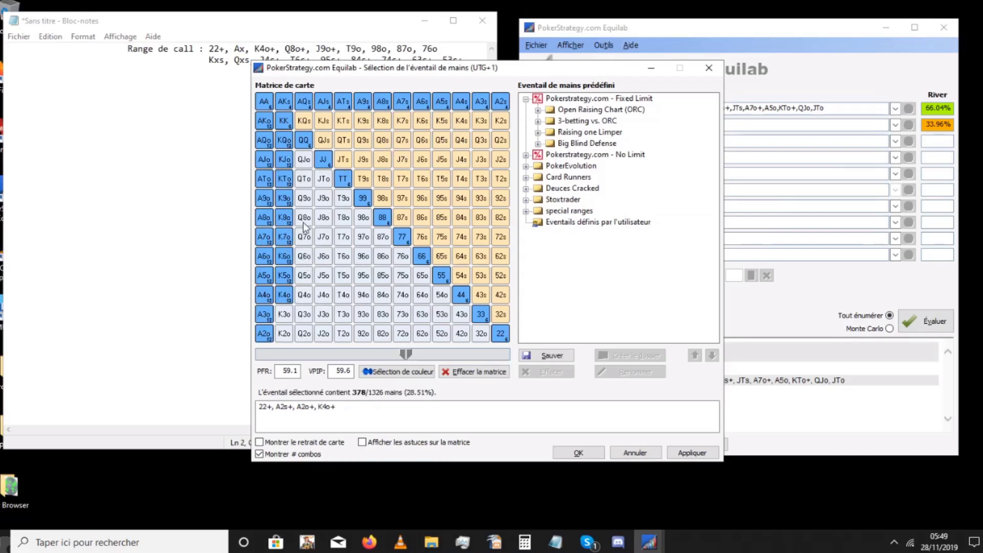
left_click_drag(304, 227, 308, 156)
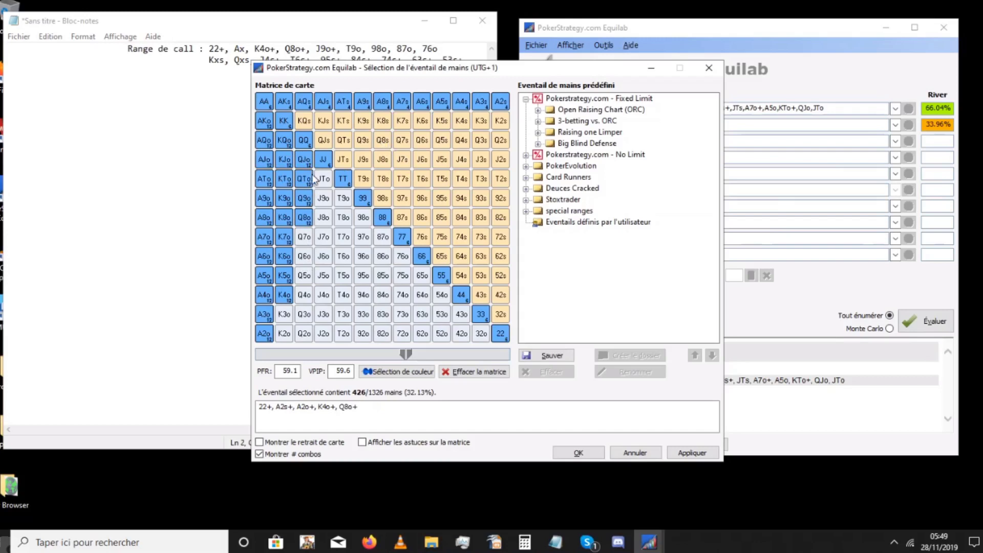
left_click(327, 199)
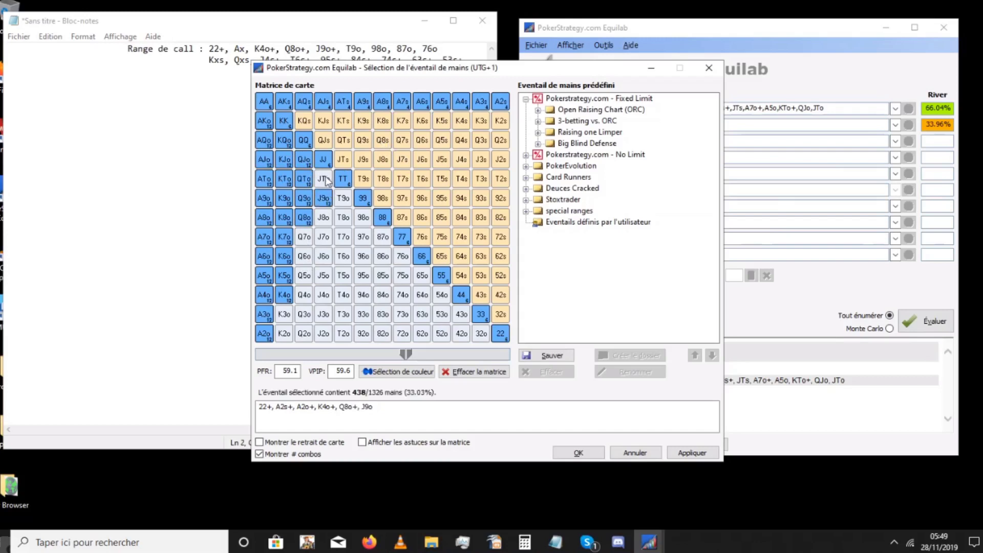
left_click(325, 181)
left_click(345, 200)
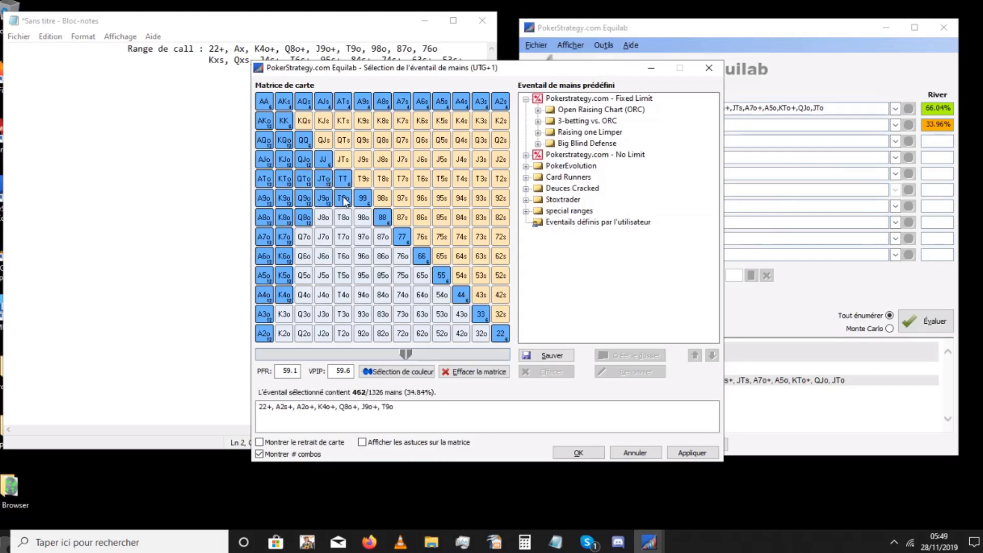
left_click(364, 218)
left_click(383, 237)
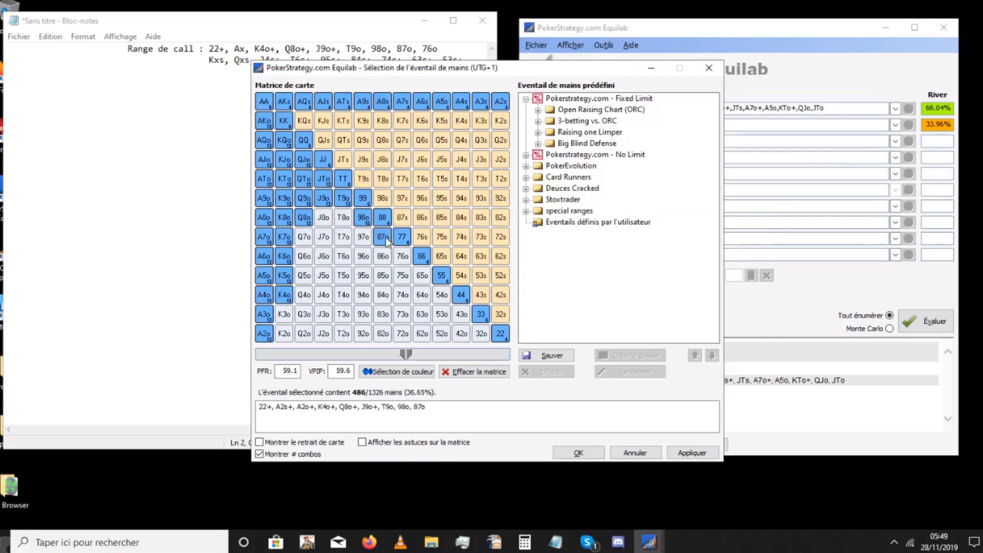
left_click(403, 256)
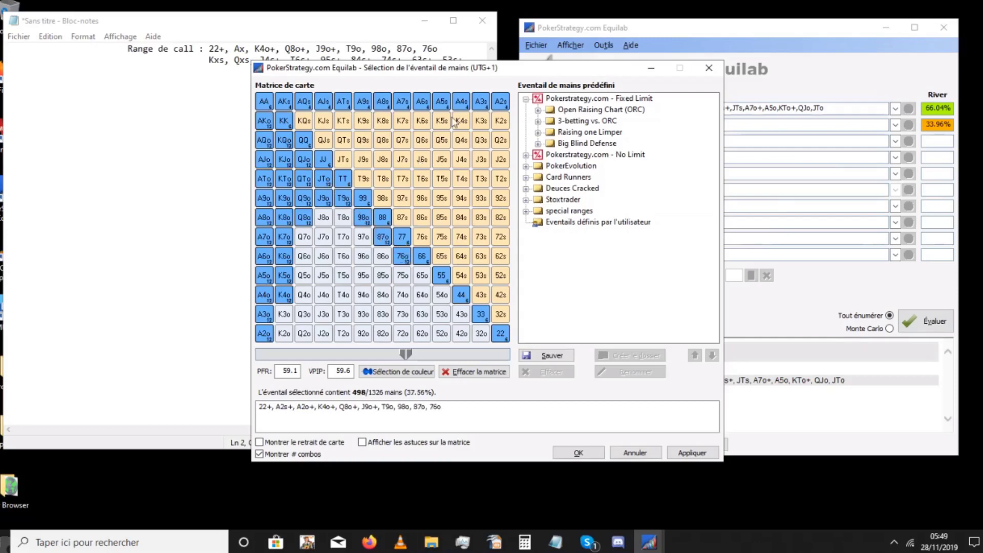
Move the matrix window clear of the Notepad list and add the suited hands K2s+, Q2s+ and J4s+ to the range.
left_click_drag(513, 72, 716, 43)
left_click_drag(705, 93, 507, 92)
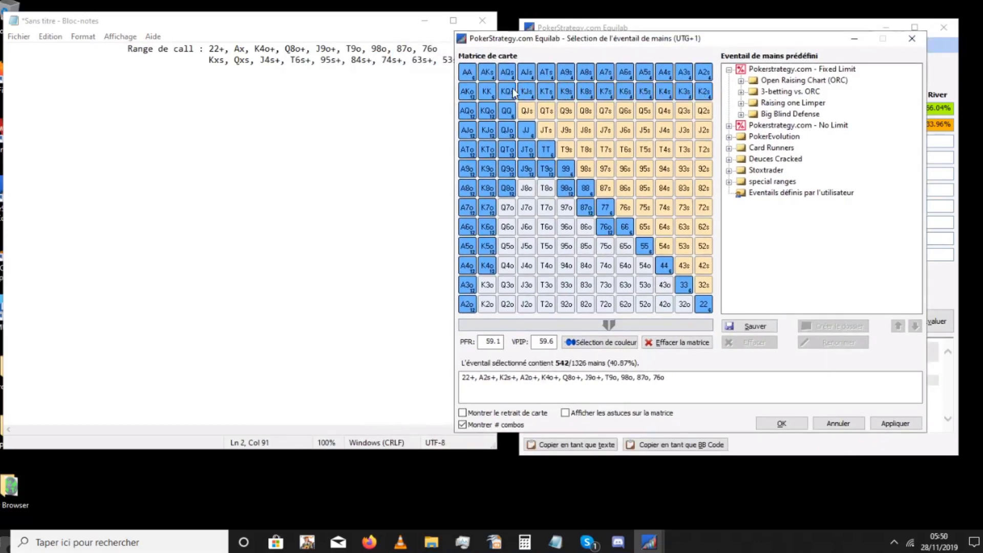
left_click_drag(708, 113, 528, 111)
mouse_move(664, 136)
left_mouse_down()
mouse_move(548, 134)
mouse_move(563, 141)
left_mouse_up()
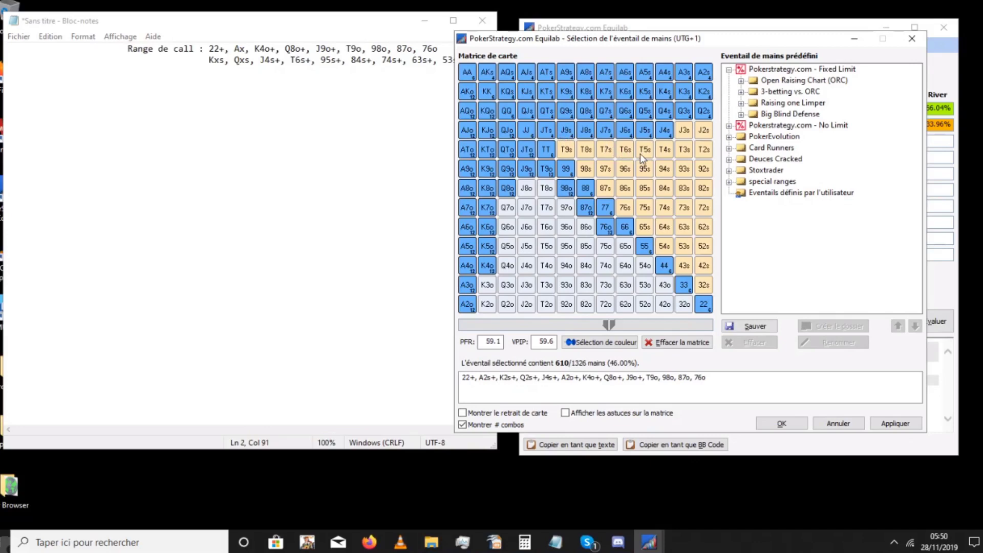
Add the suited hands T6s+, 95s+, 84s+, 74s+, 63s+, 53s+ and 43s, and confirm the UTG+1 range.
mouse_move(633, 145)
left_mouse_down()
mouse_move(572, 143)
mouse_move(581, 151)
left_mouse_up()
mouse_move(646, 170)
left_mouse_down()
mouse_move(584, 169)
mouse_move(595, 187)
left_mouse_up()
left_click_drag(666, 188, 605, 190)
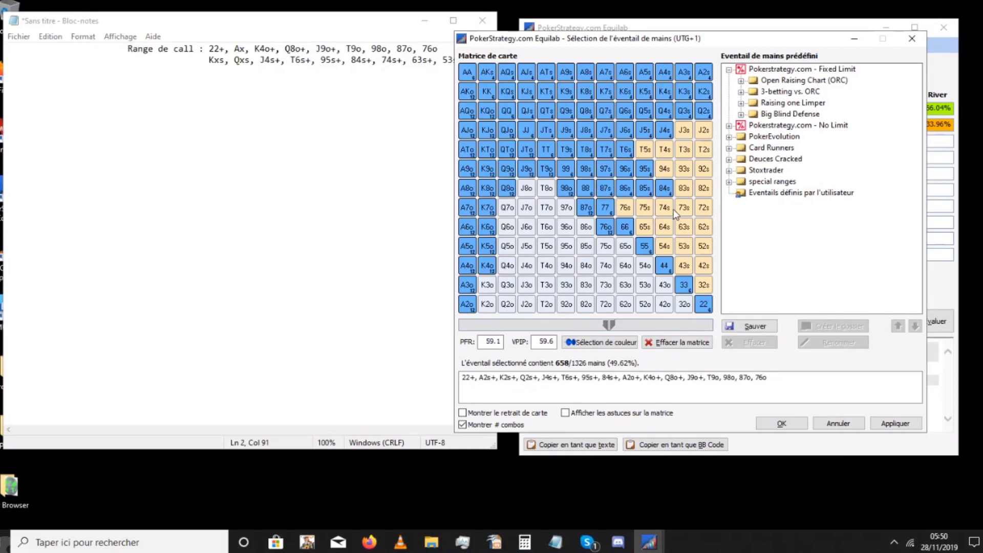
left_click_drag(671, 209, 619, 211)
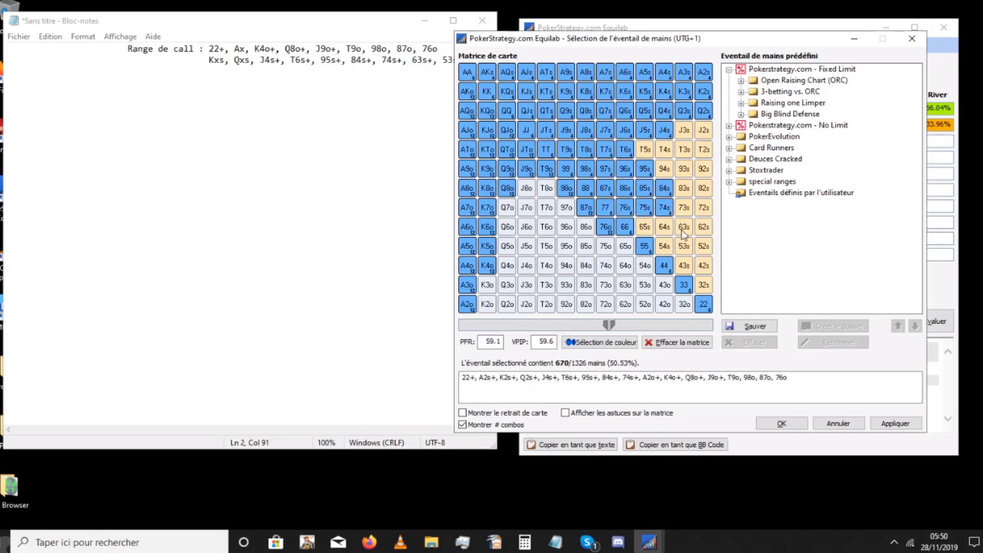
left_click_drag(684, 229, 655, 231)
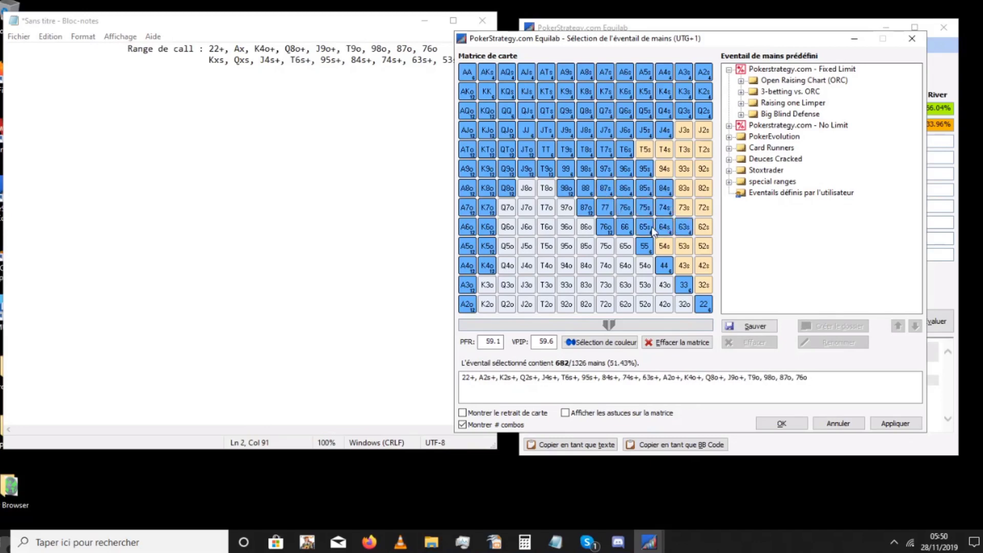
left_click(686, 246)
left_click(667, 245)
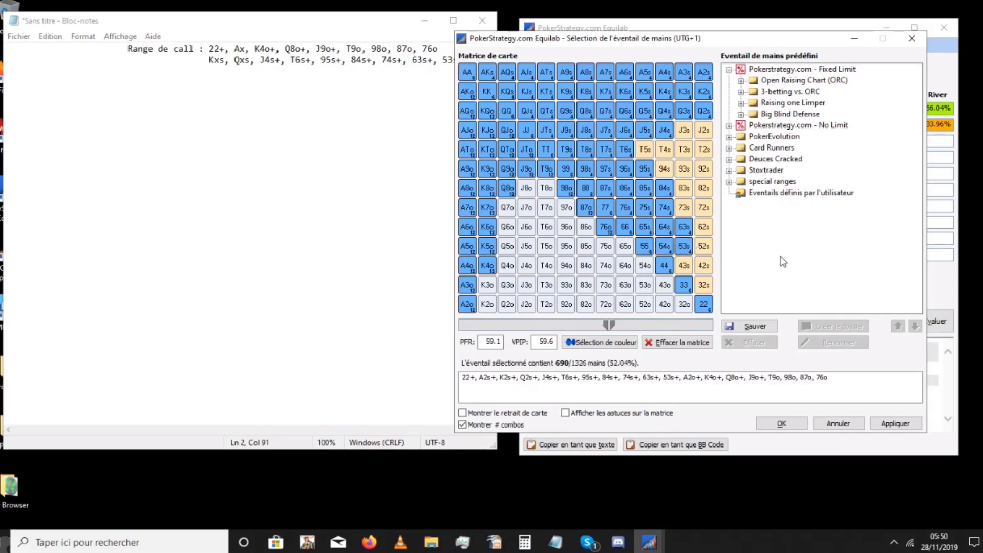
left_click(684, 266)
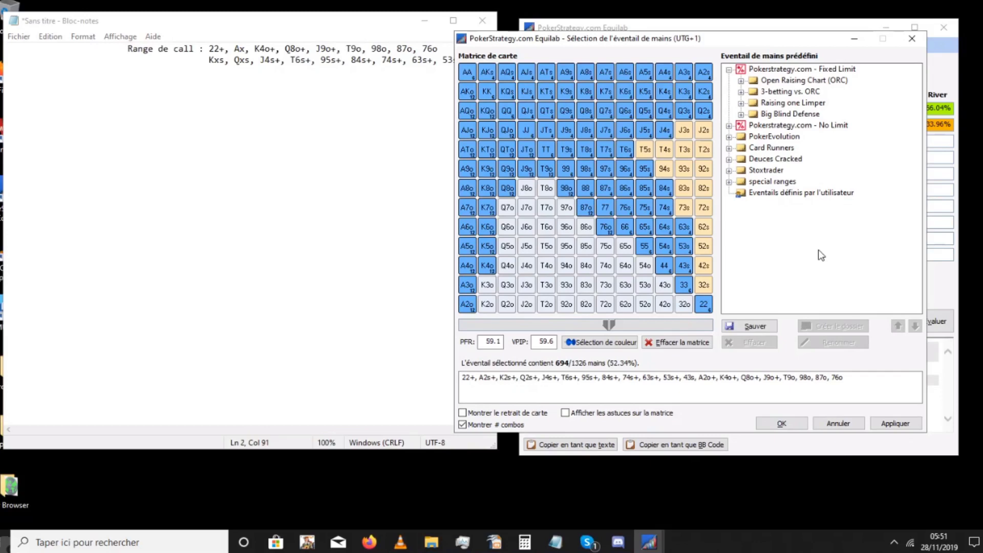
left_click(782, 423)
Minimize Notepad and Equilab, return to the slideshow and advance to the "Ce qu'il faut retenir" slide.
left_click(425, 20)
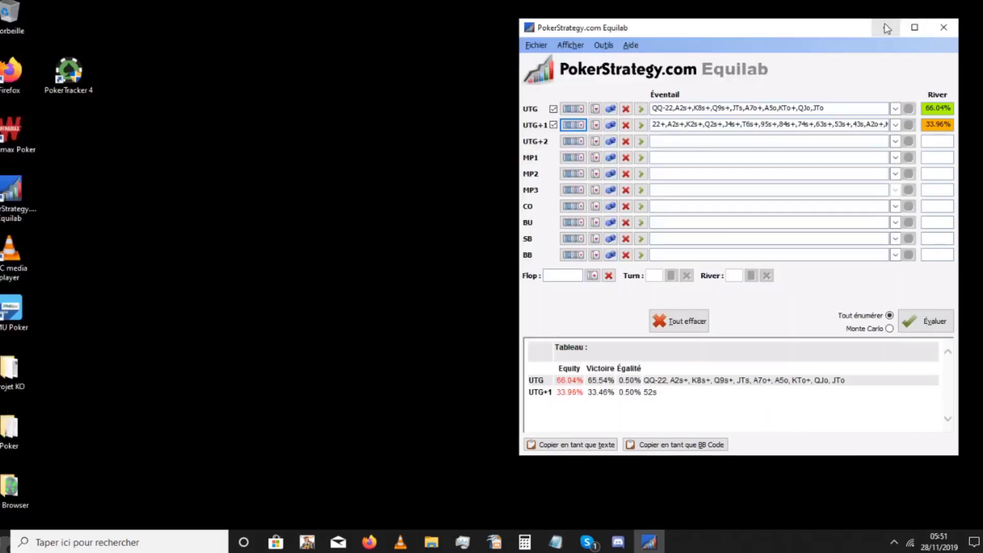
key("super+Down")
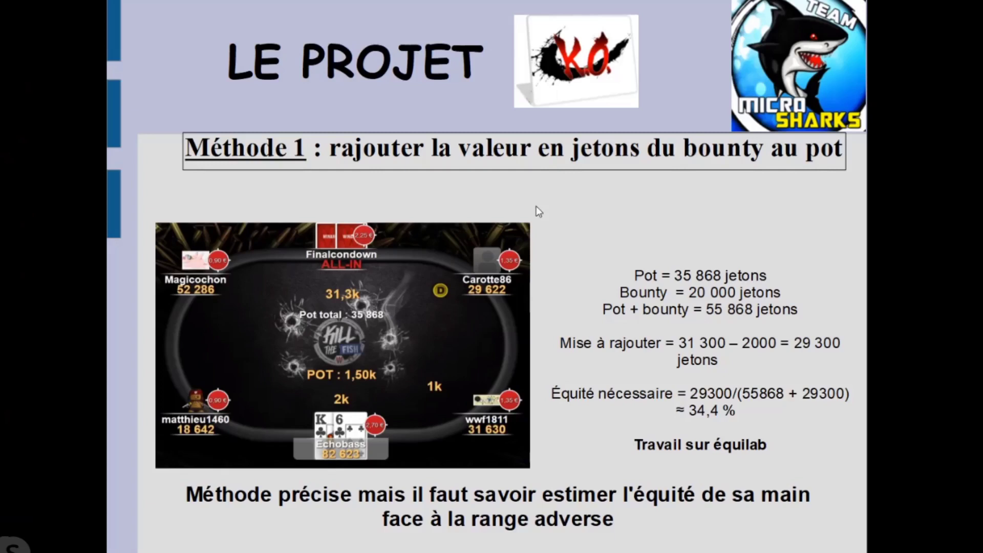
key("Right")
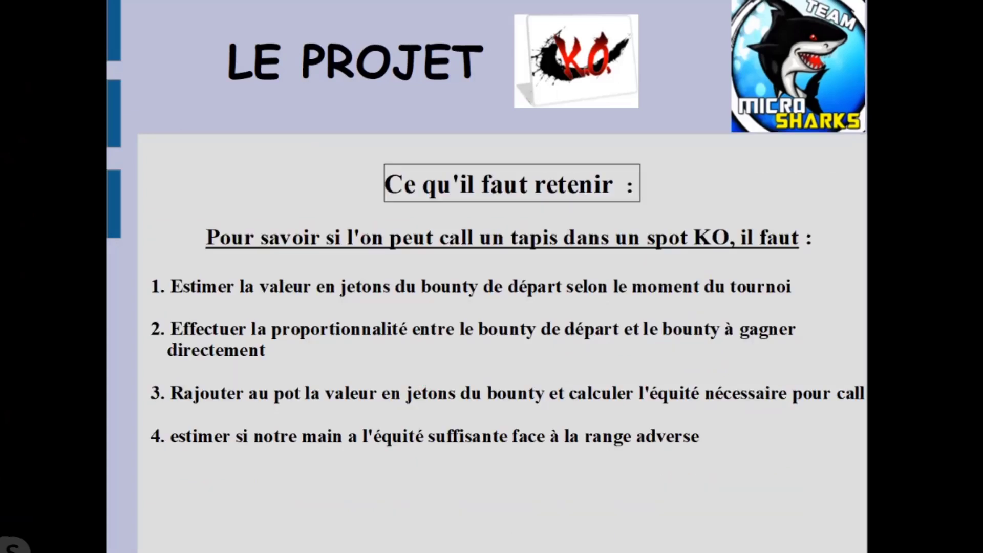